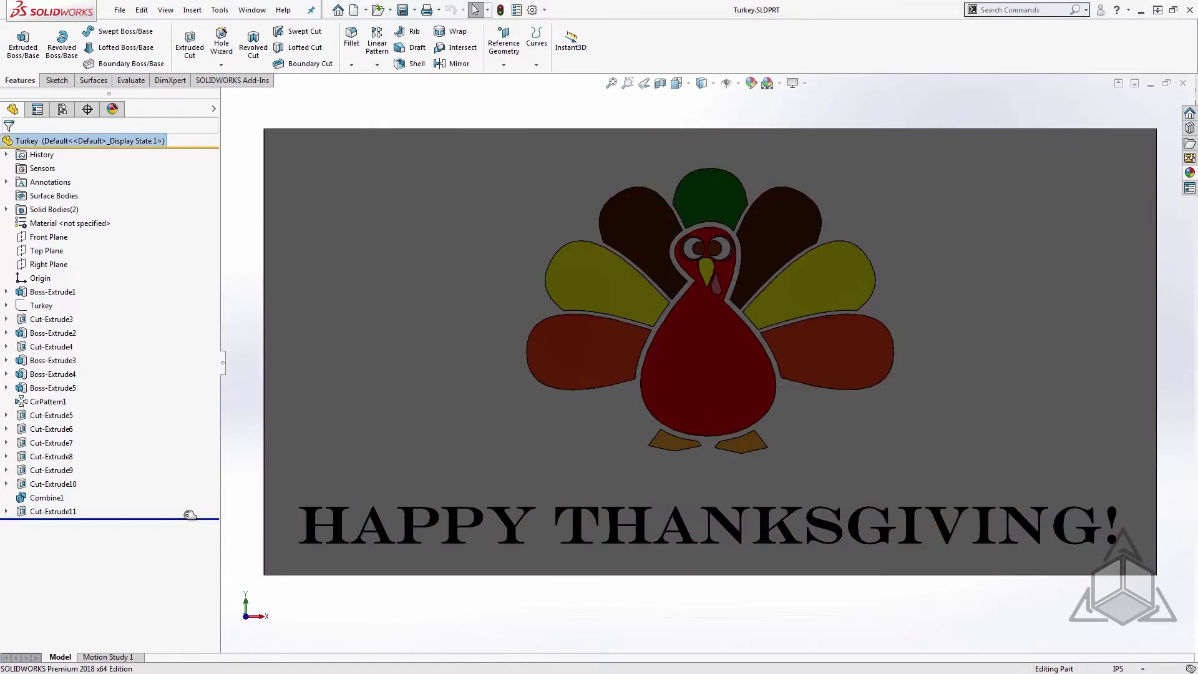
# Step: Roll the model back to just after Boss-Extrude5, leaving the body and one upright feather
pyautogui.moveTo(185, 521); pyautogui.dragTo(160, 403)
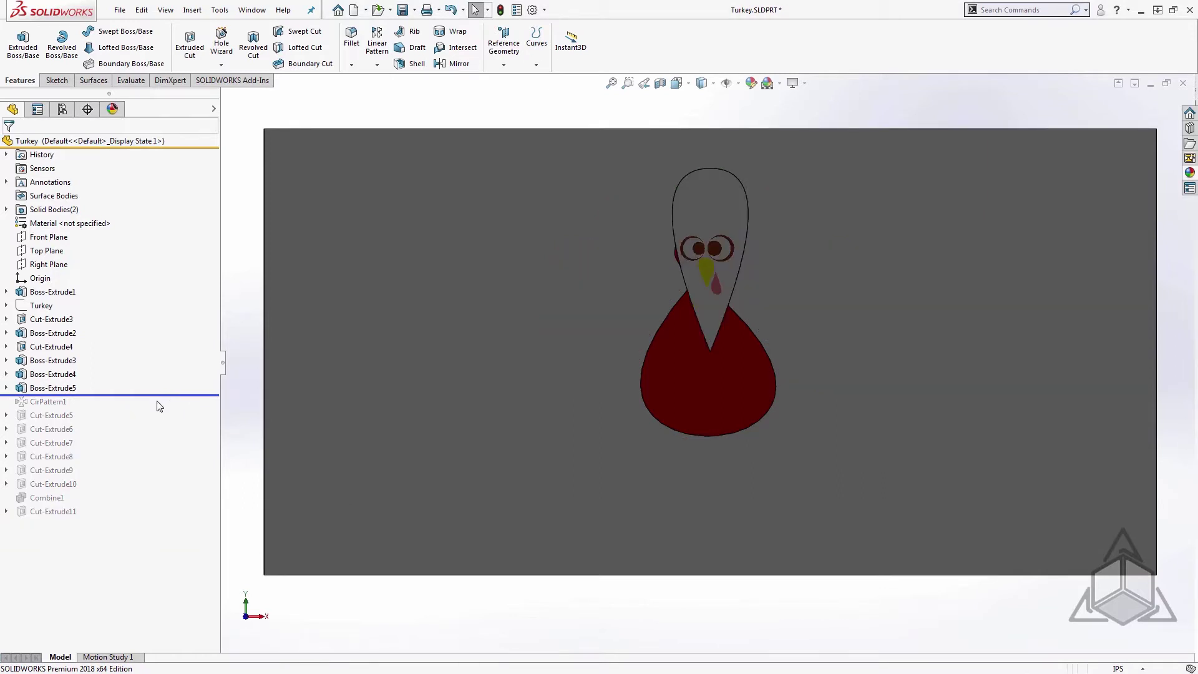
# Step: Inspect Boss-Extrude5 and its Sketch8, keeping the feather's 0.25in blind extrusion depth
pyautogui.click(52, 389)
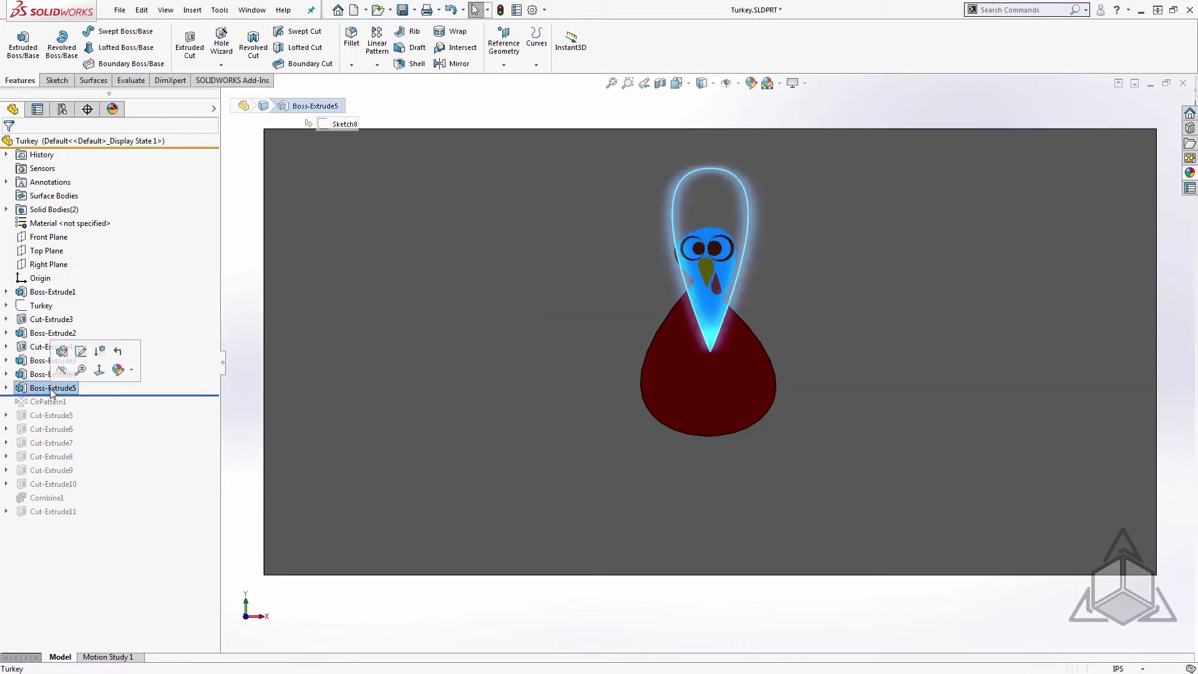
pyautogui.click(6, 388)
pyautogui.click(52, 402)
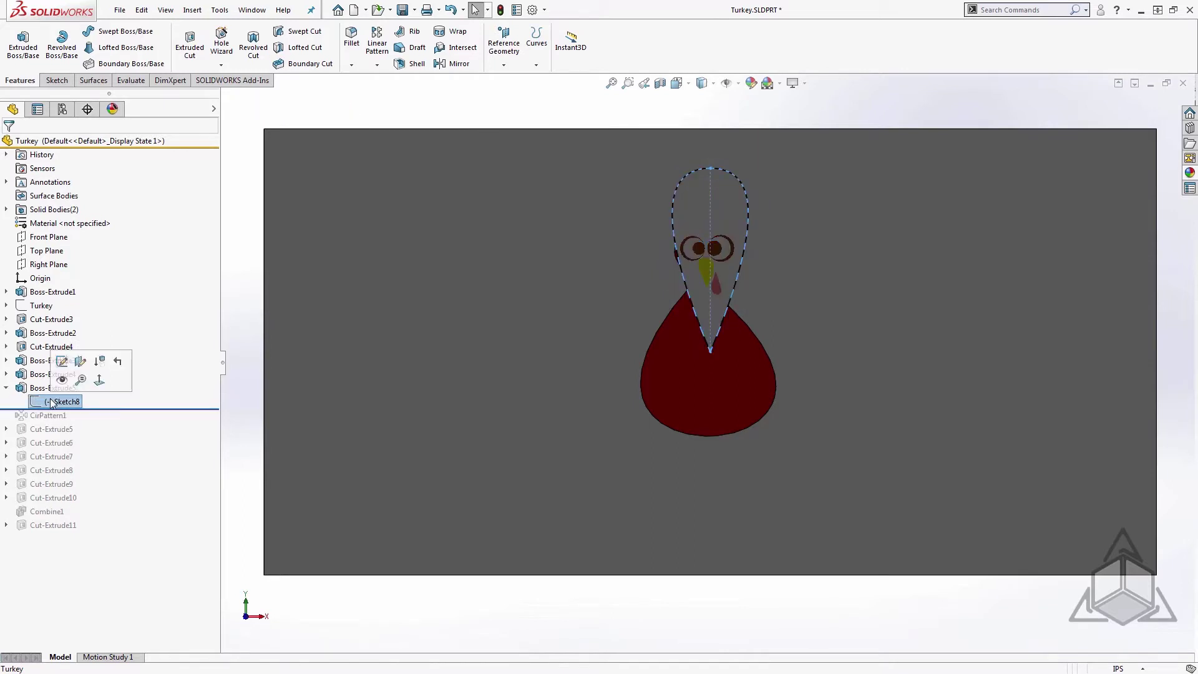
pyautogui.click(52, 388)
pyautogui.click(42, 362)
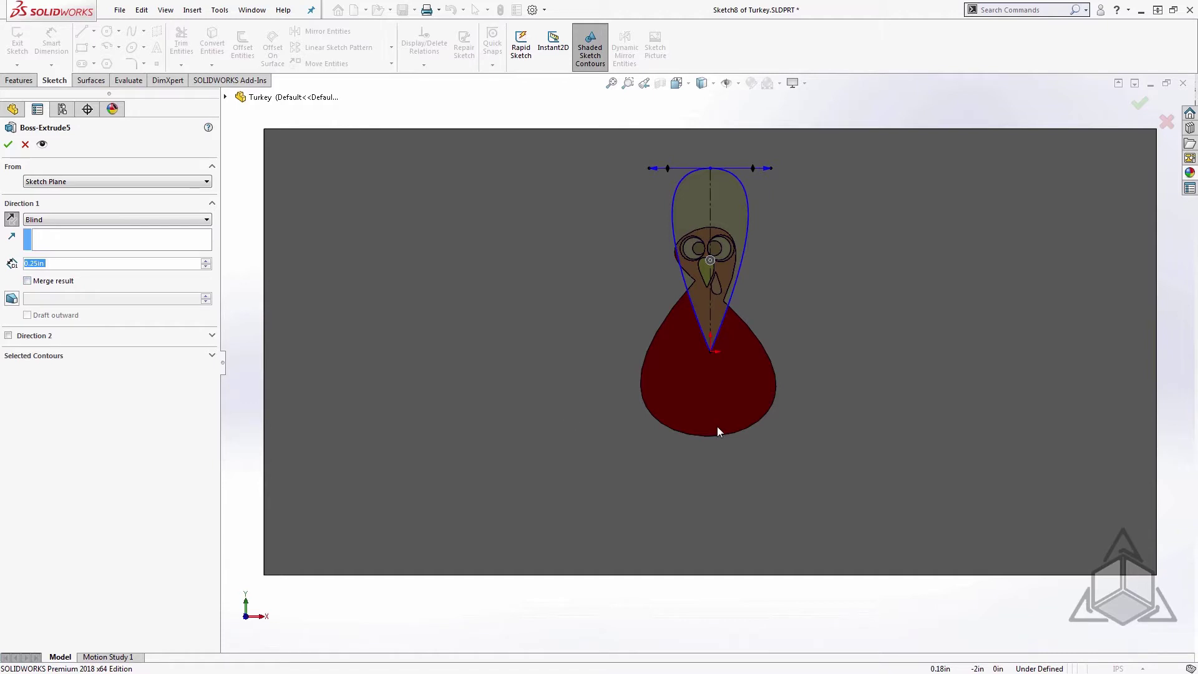
pyautogui.moveTo(709, 421); pyautogui.dragTo(677, 406, button='middle')
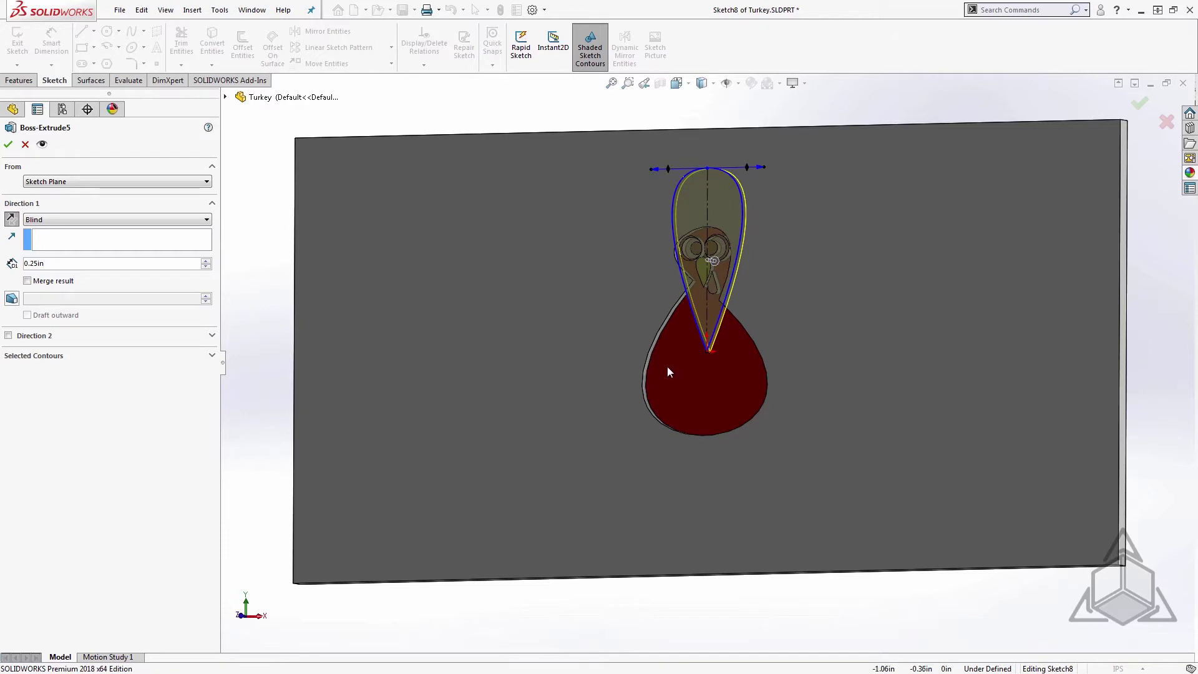
pyautogui.click(25, 145)
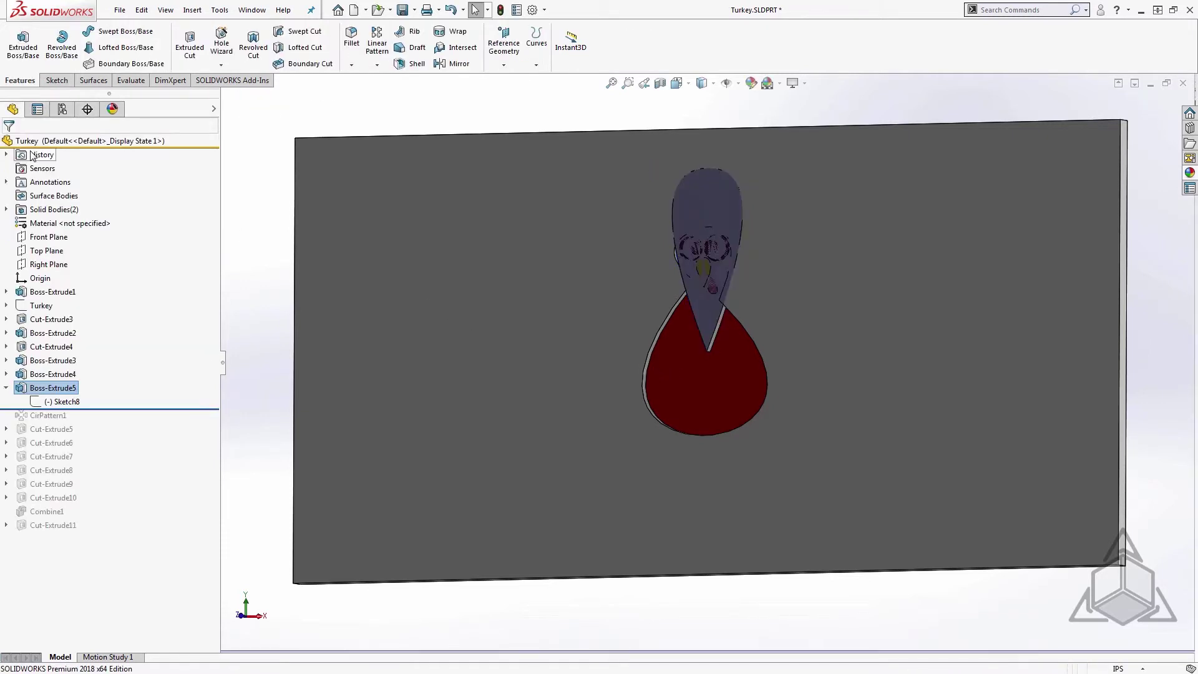
pyautogui.click(6, 388)
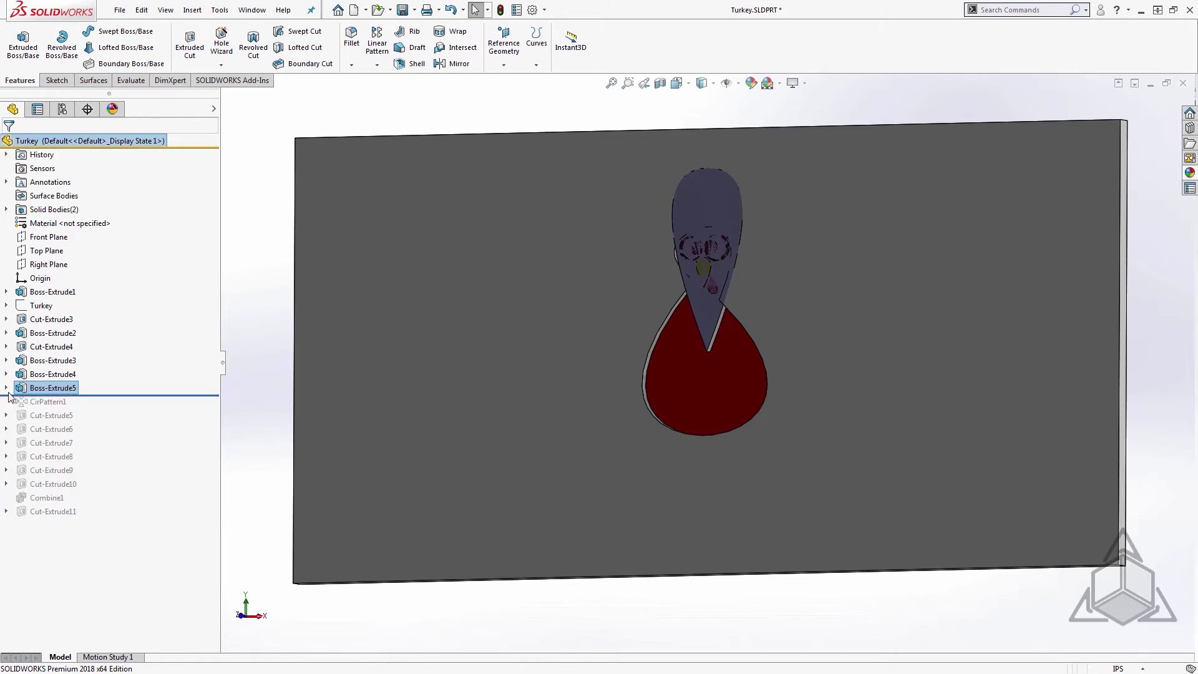
pyautogui.scroll(-2, 723, 298)
pyautogui.scroll(-1, 723, 294)
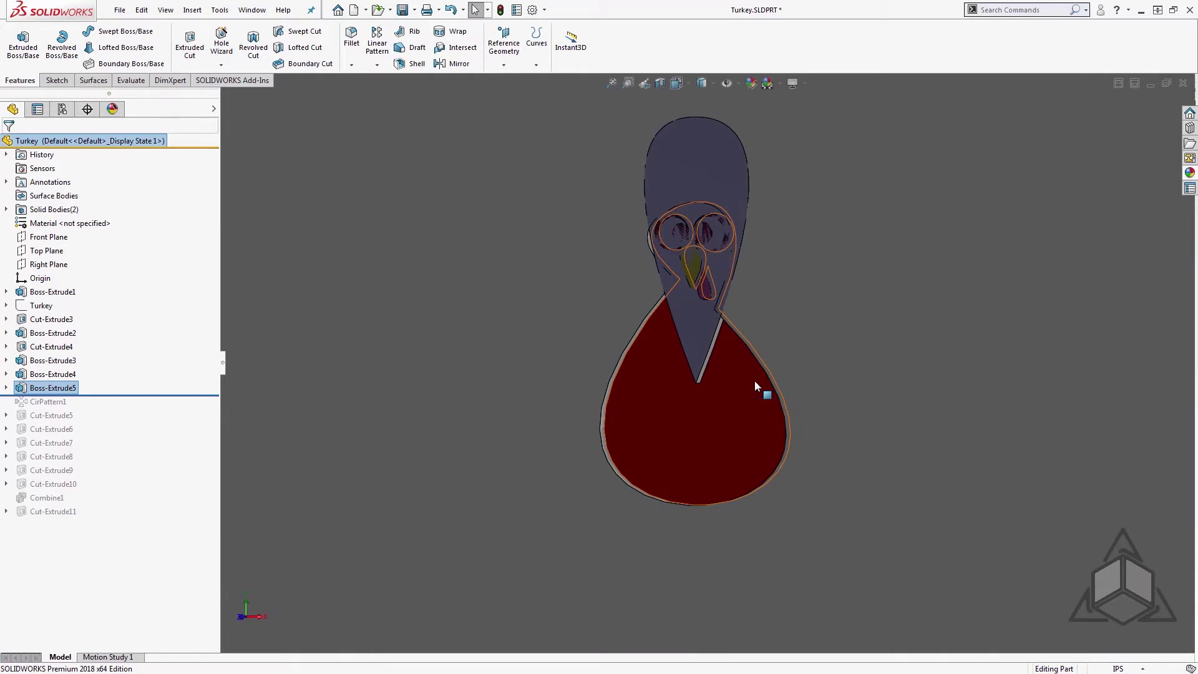
# Step: Start a circular pattern about a body edge with 30deg spacing in the first direction
pyautogui.click(377, 65)
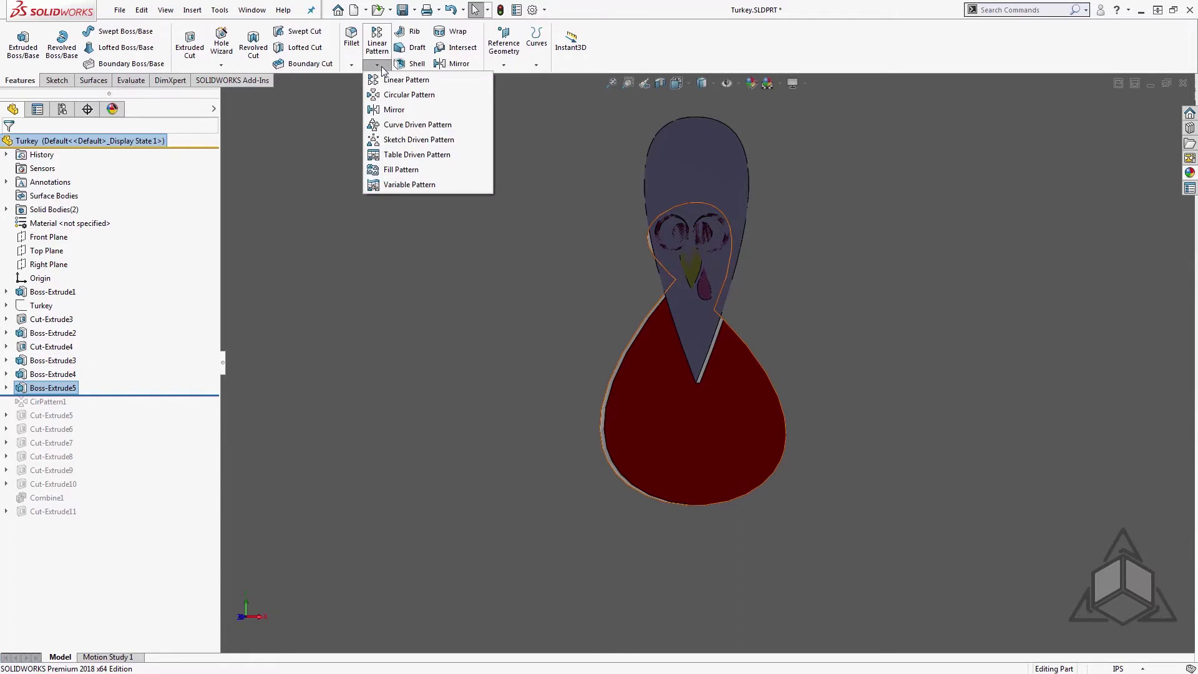
pyautogui.click(393, 95)
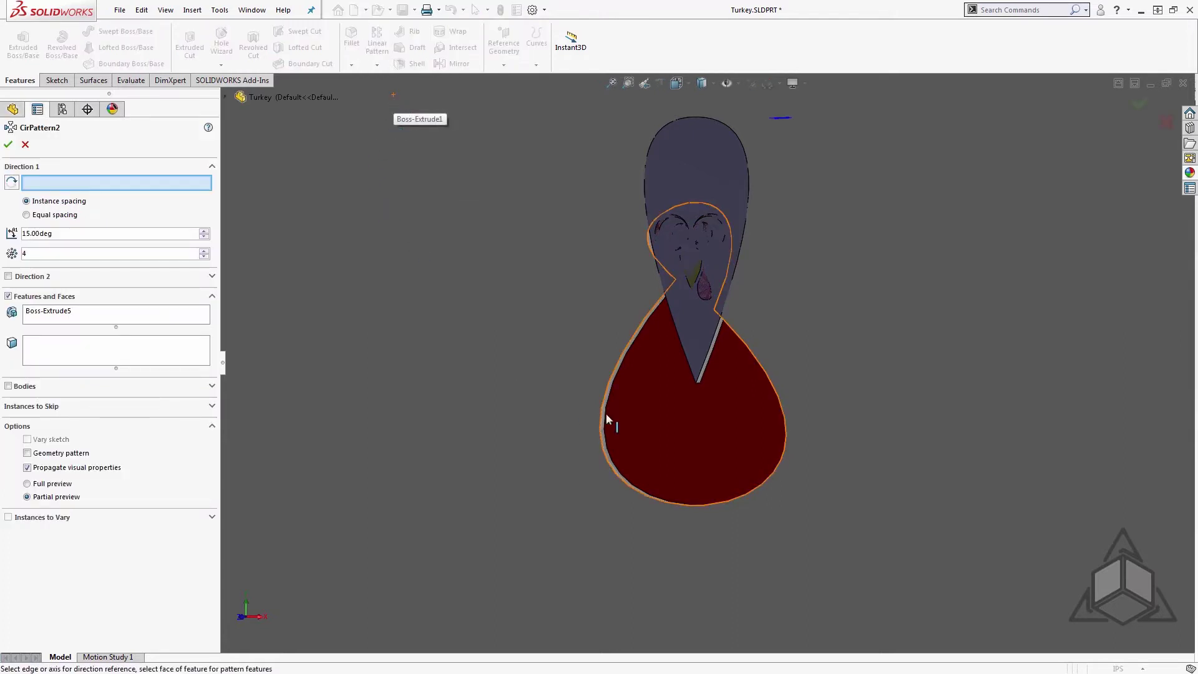
pyautogui.click(698, 383)
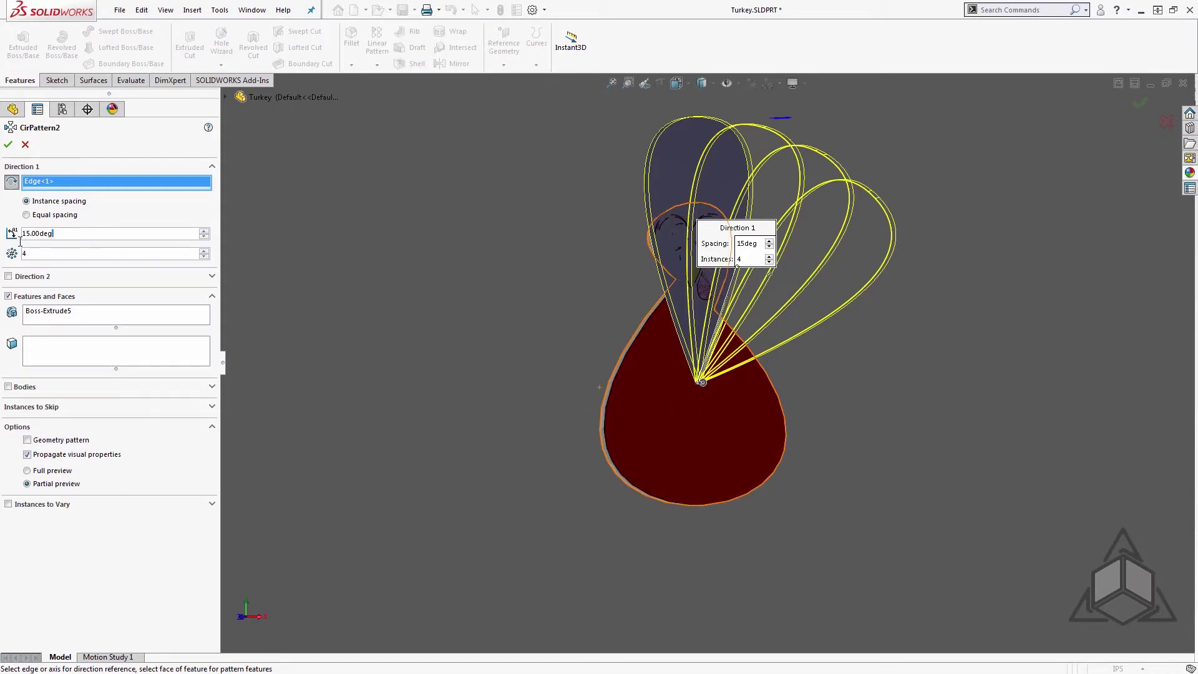
pyautogui.press('Tab')
pyautogui.write('30')
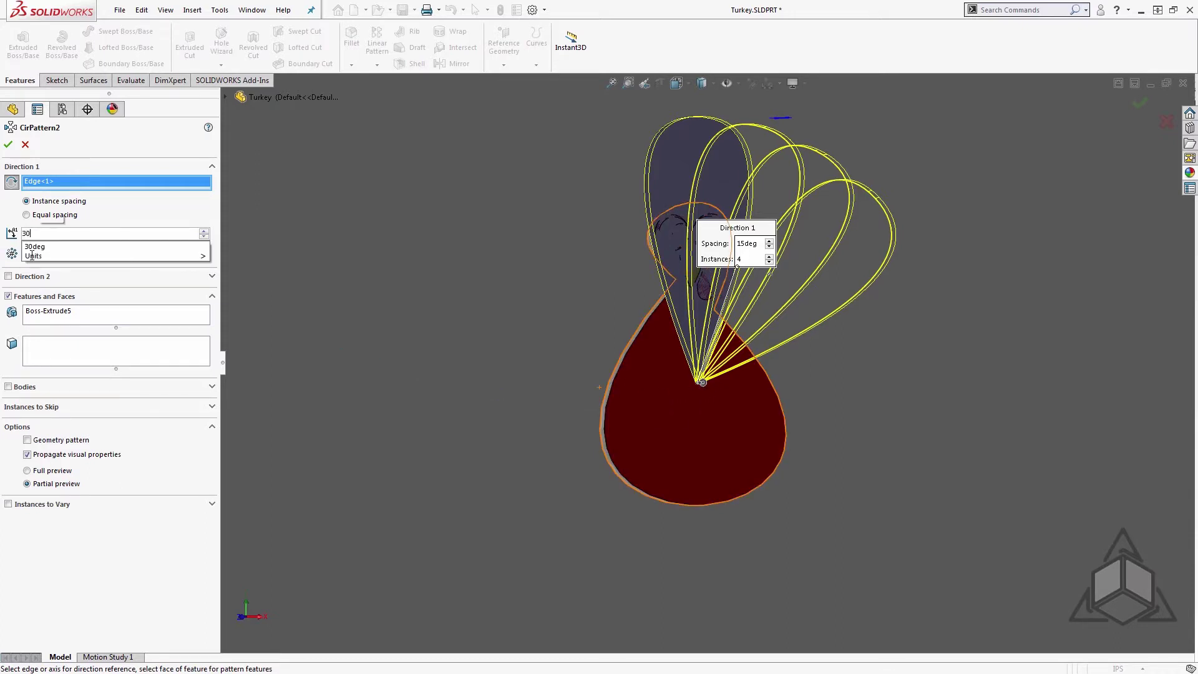
pyautogui.press('Return')
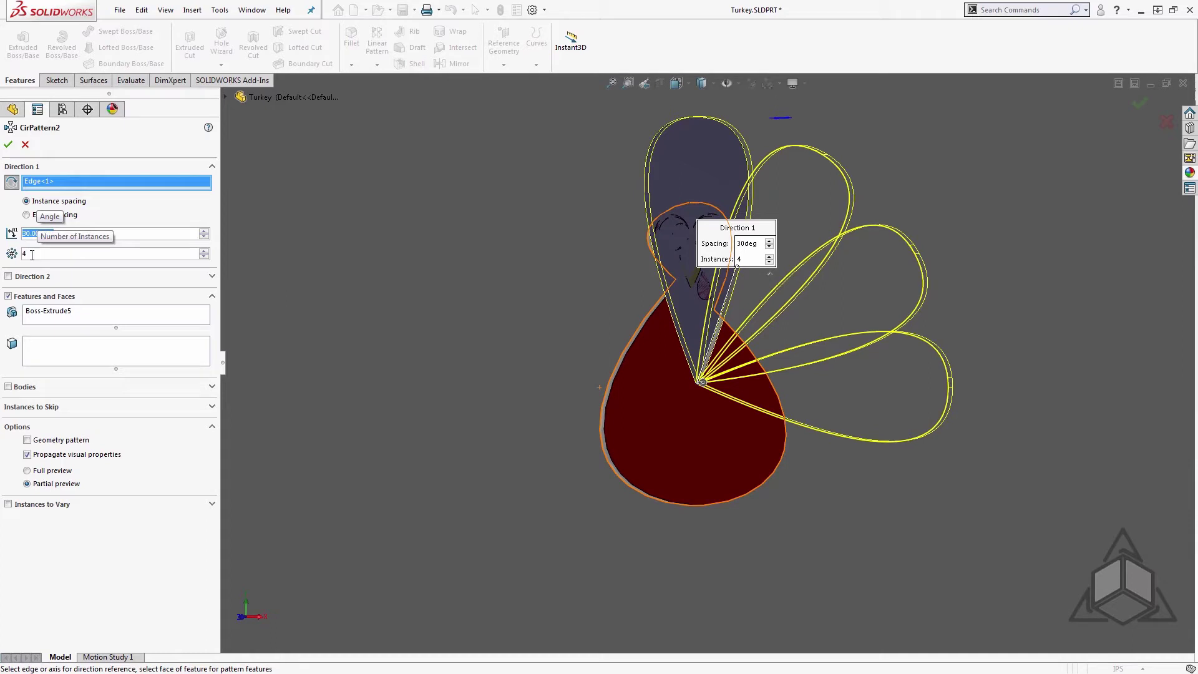
pyautogui.click(9, 276)
# Step: Add a second pattern direction with 30deg spacing and 3 copies
pyautogui.click(10, 277)
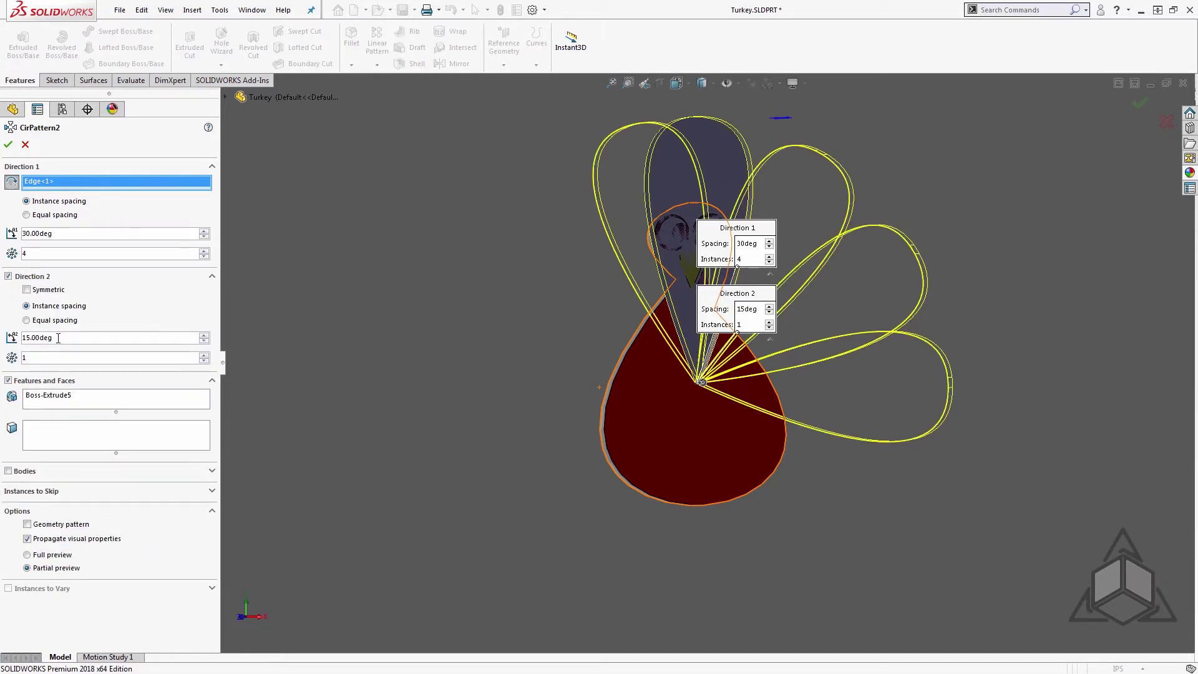
pyautogui.click(37, 338)
pyautogui.write('30')
pyautogui.press('Return')
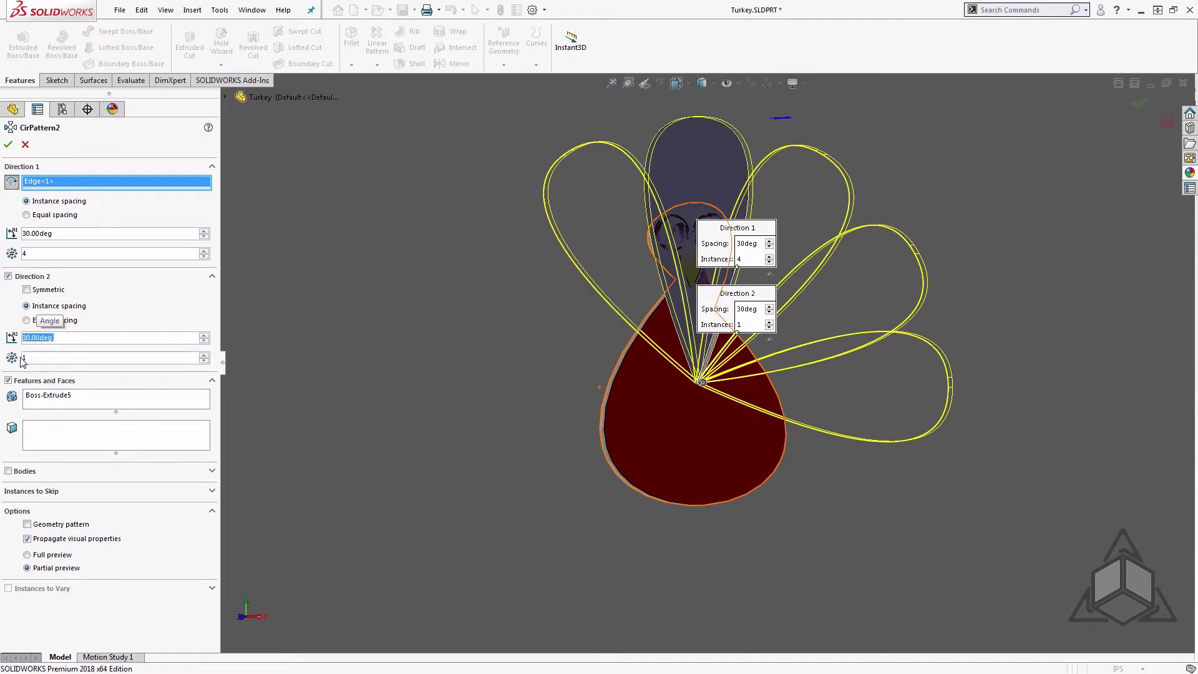
pyautogui.click(22, 358)
pyautogui.click(204, 355)
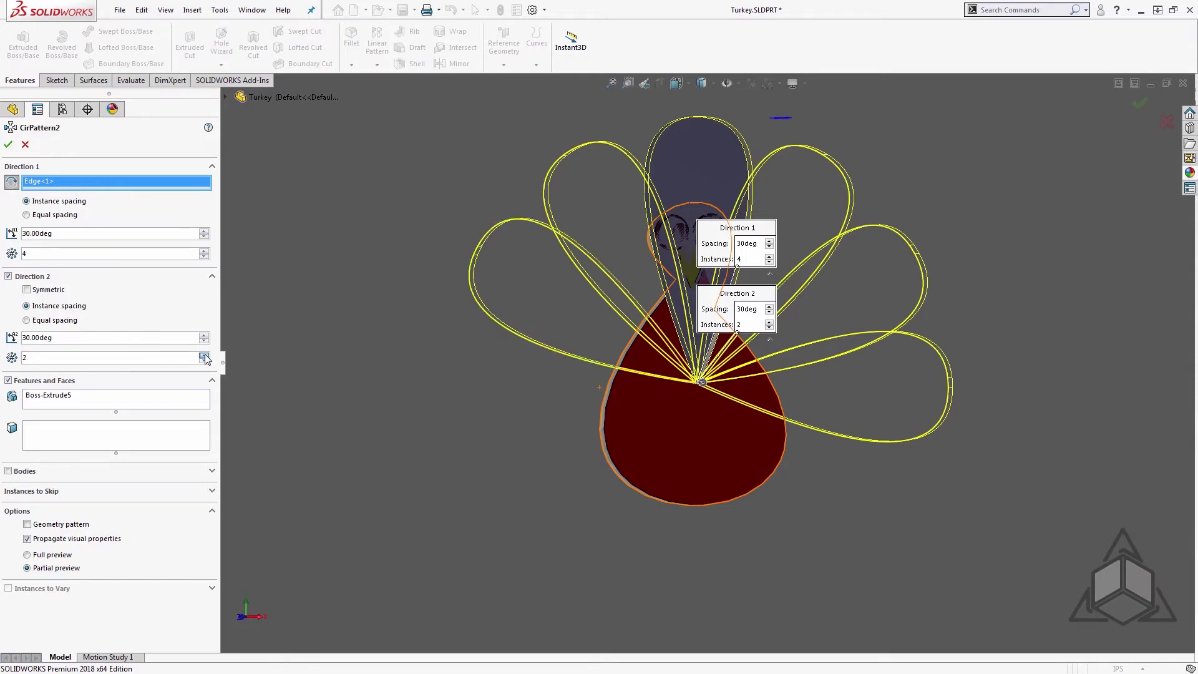
pyautogui.click(204, 355)
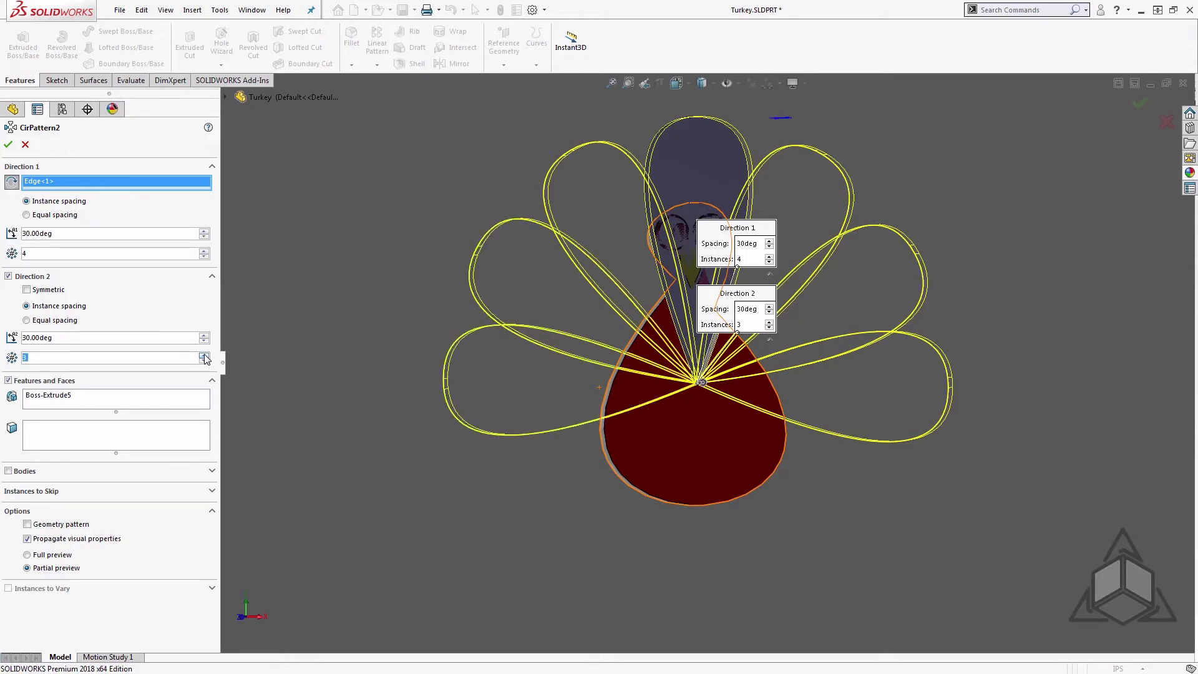
# Step: Pattern the feather body instead of Boss-Extrude5 and accept the fan as CirPattern2
pyautogui.rightClick(53, 404)
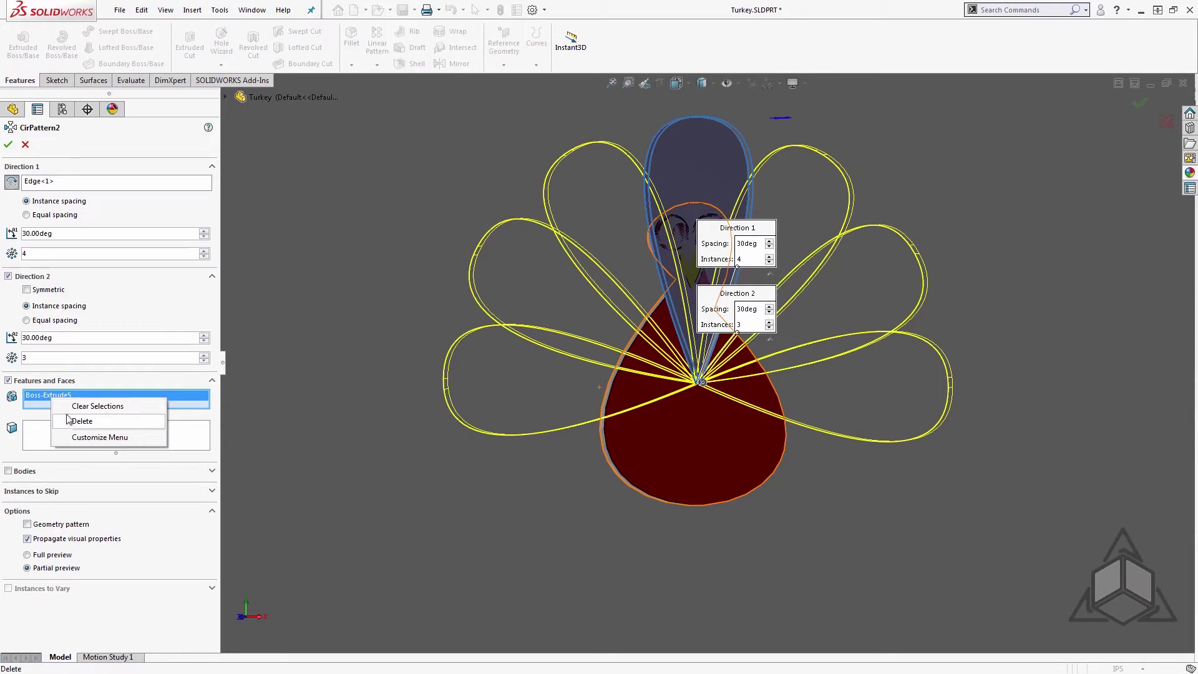
pyautogui.click(63, 421)
pyautogui.click(8, 470)
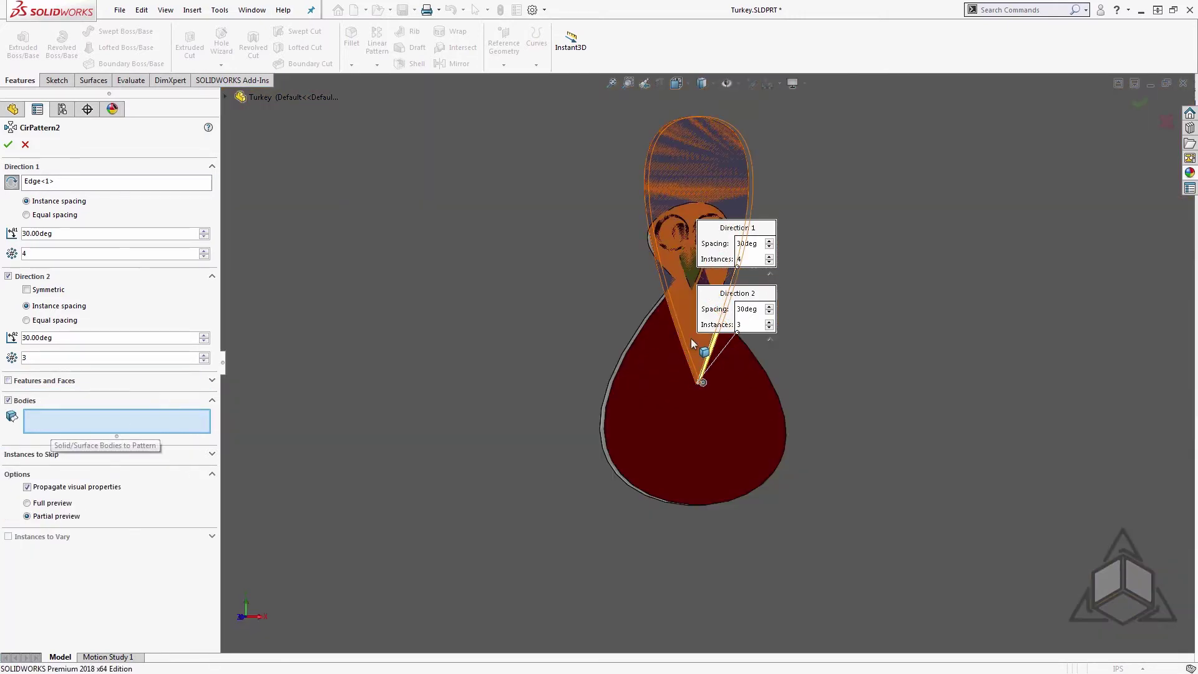
pyautogui.click(691, 338)
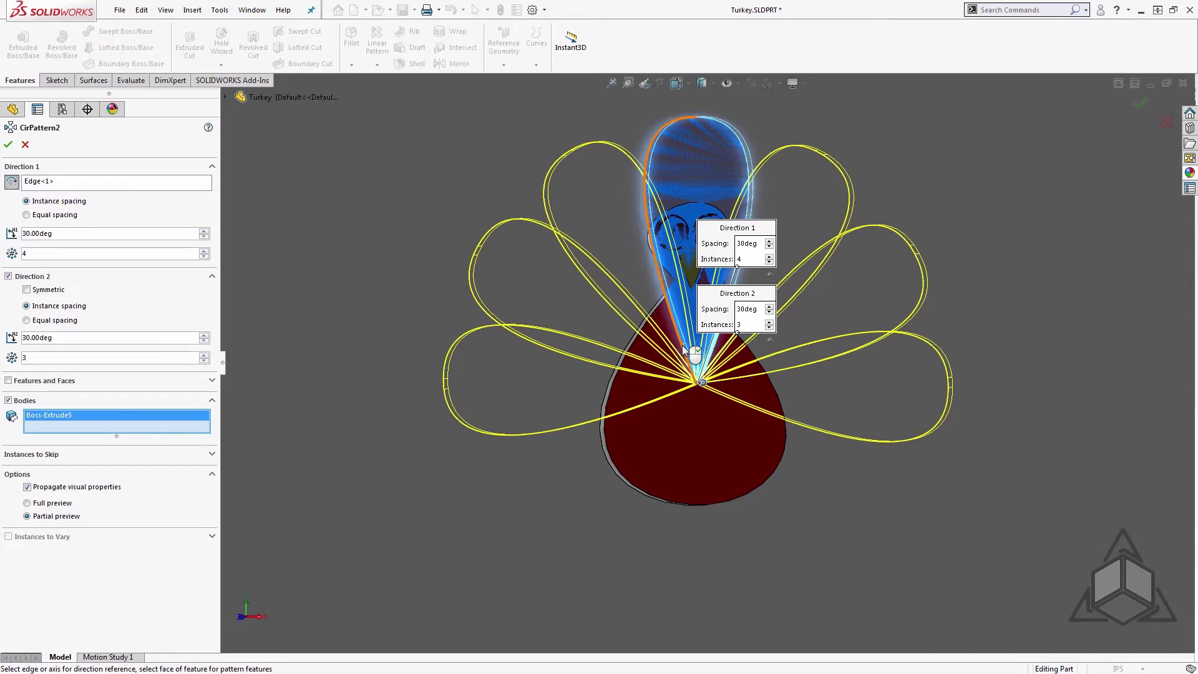
pyautogui.rightClick(683, 346)
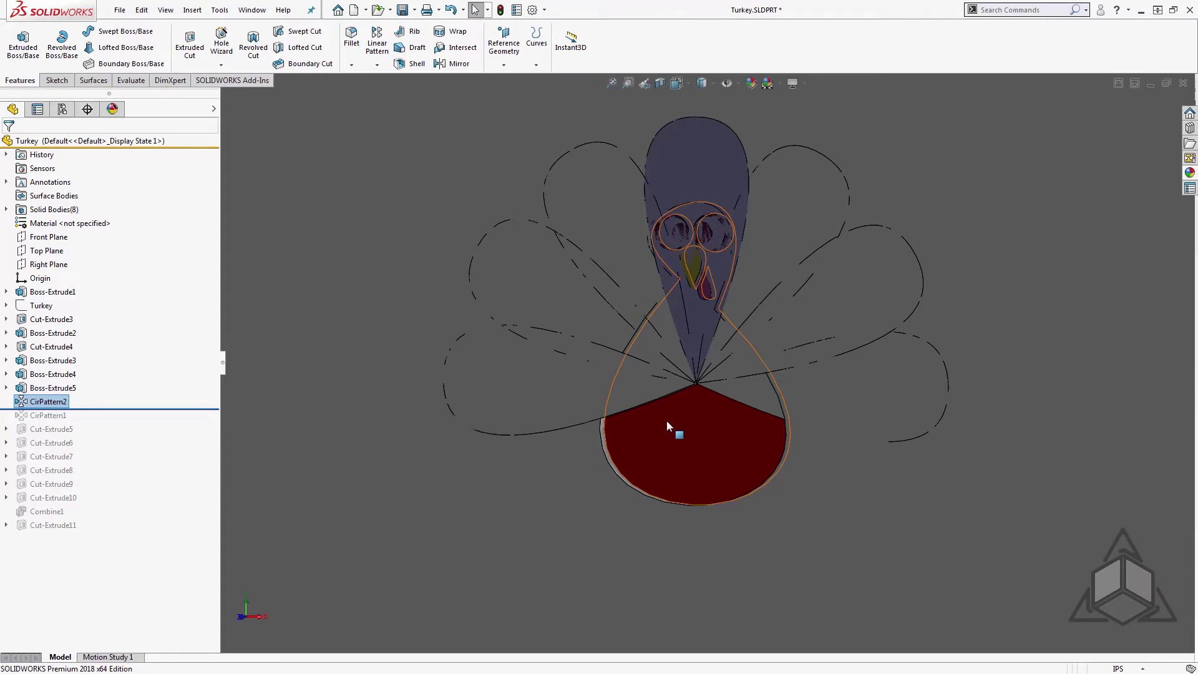
# Step: On a feather face, sketch a 0.25in outward offset of the turkey body outline, then close it
pyautogui.click(628, 392)
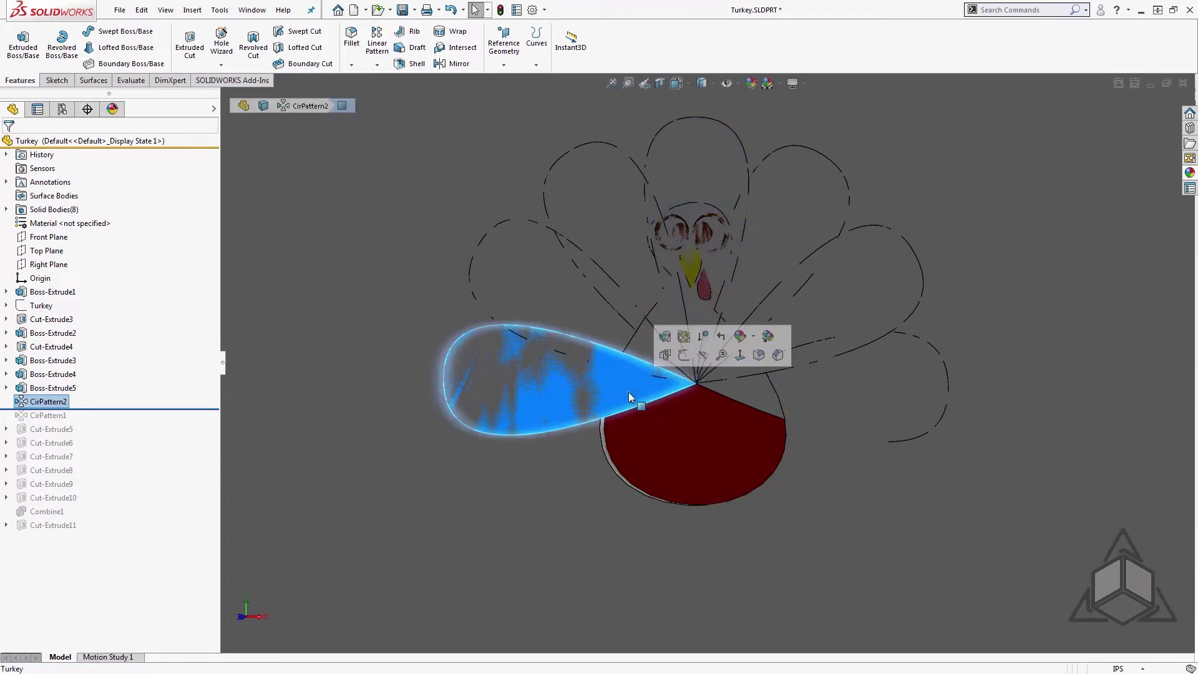
pyautogui.click(685, 360)
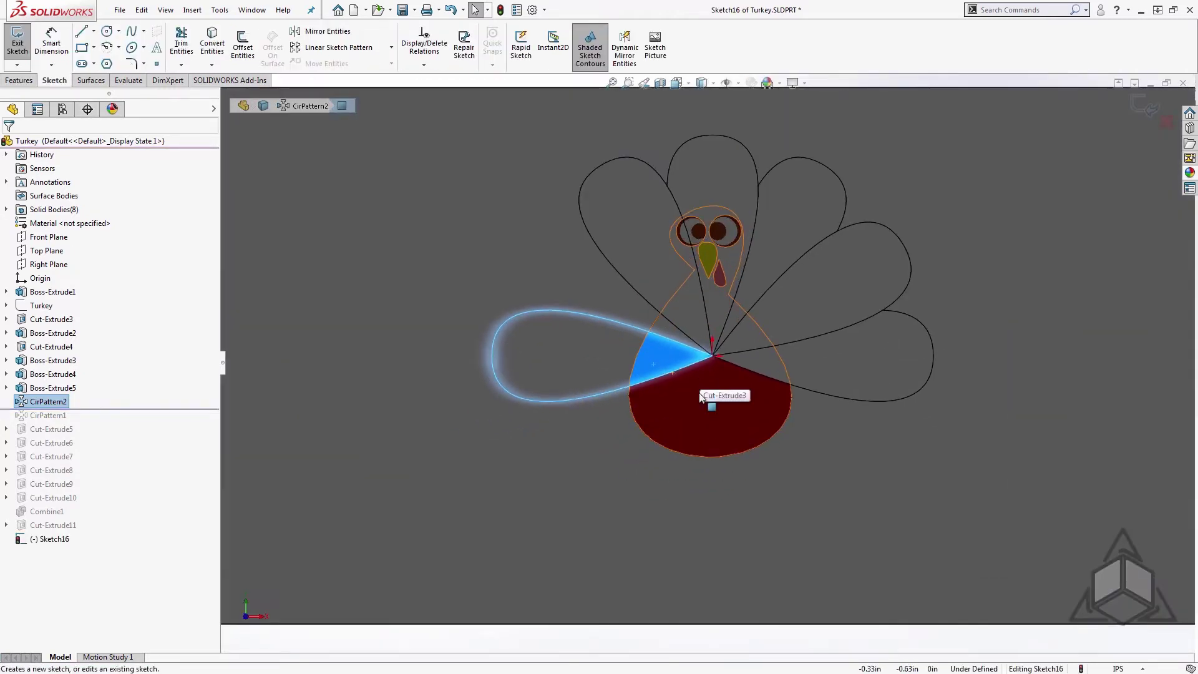
pyautogui.click(698, 402)
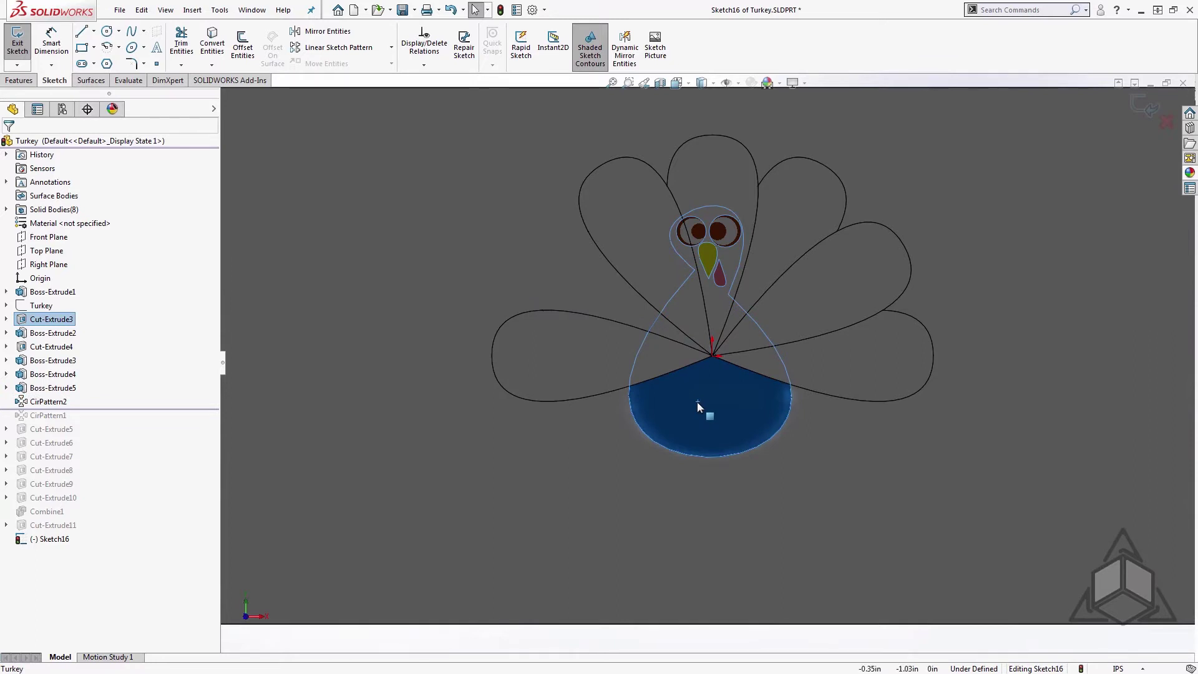
pyautogui.press('s')
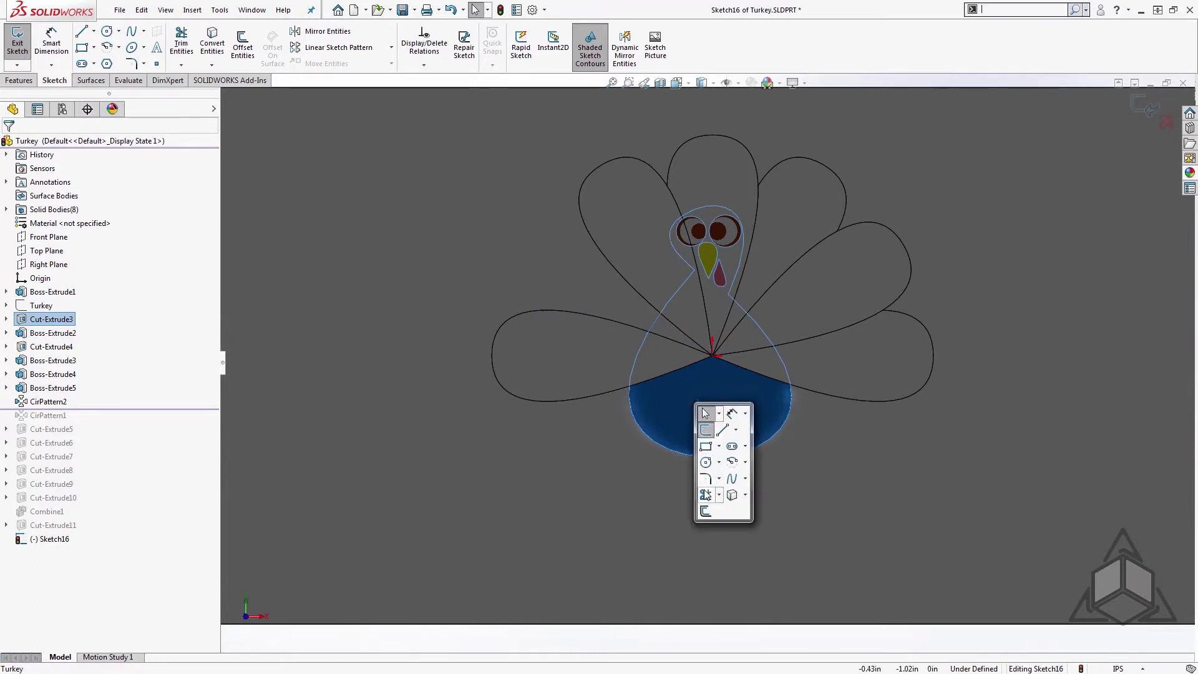
pyautogui.click(705, 512)
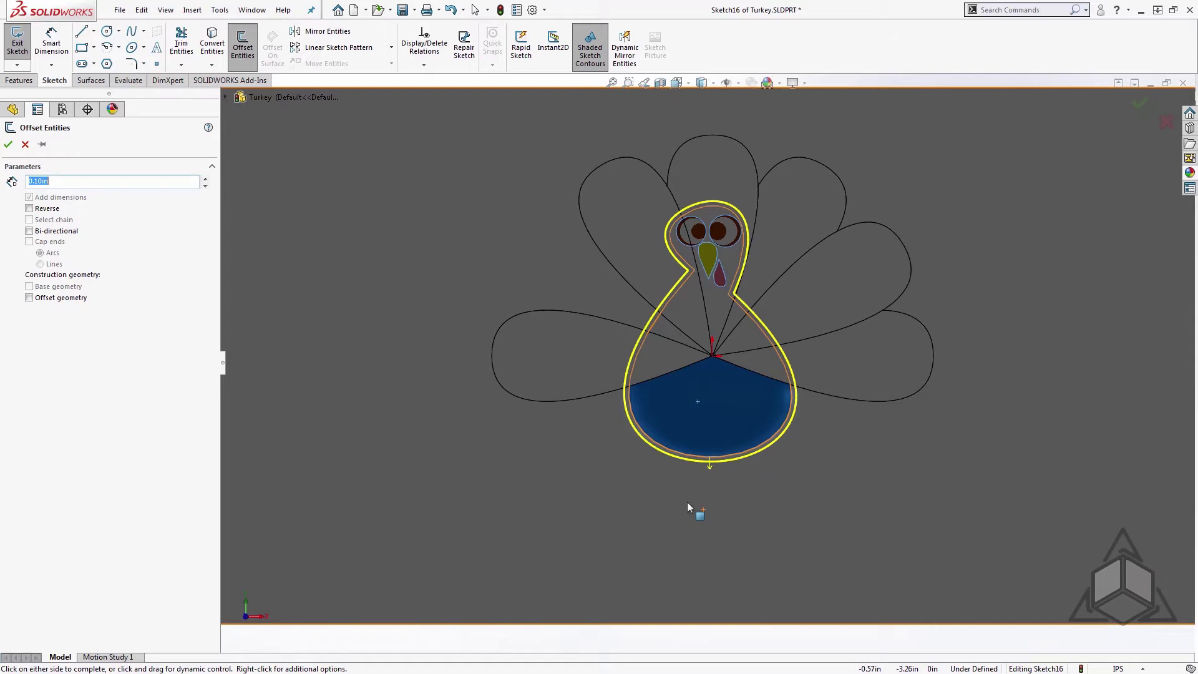
pyautogui.write('.25')
pyautogui.press('Return')
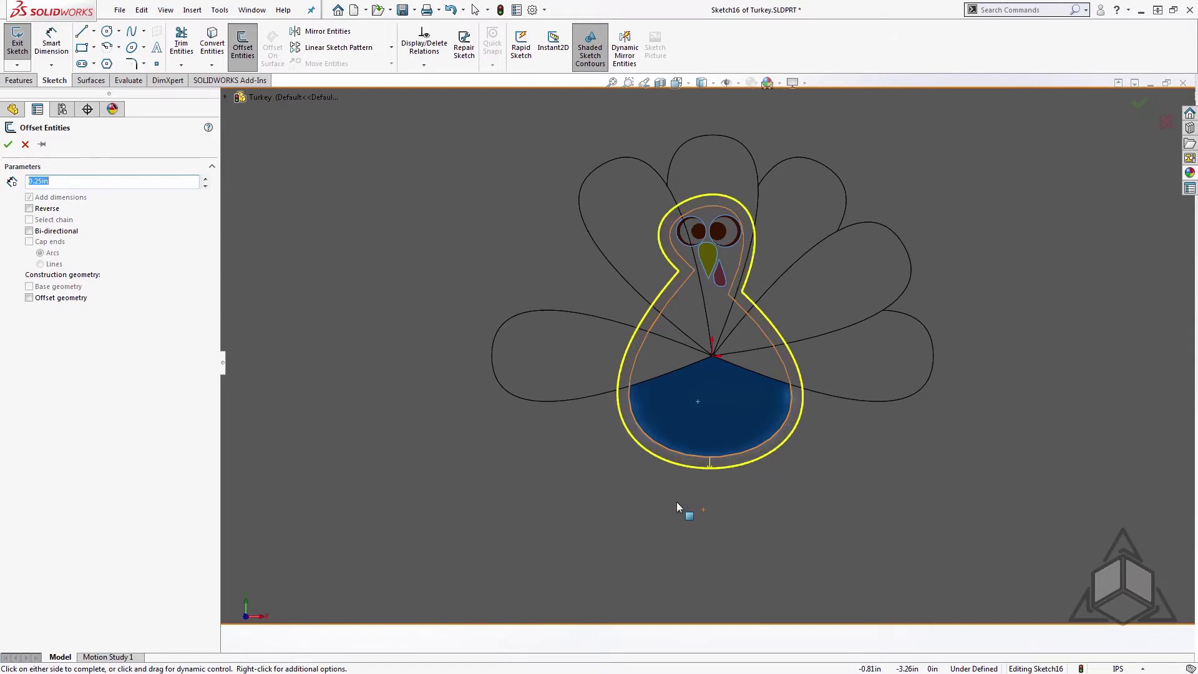
pyautogui.click(678, 507)
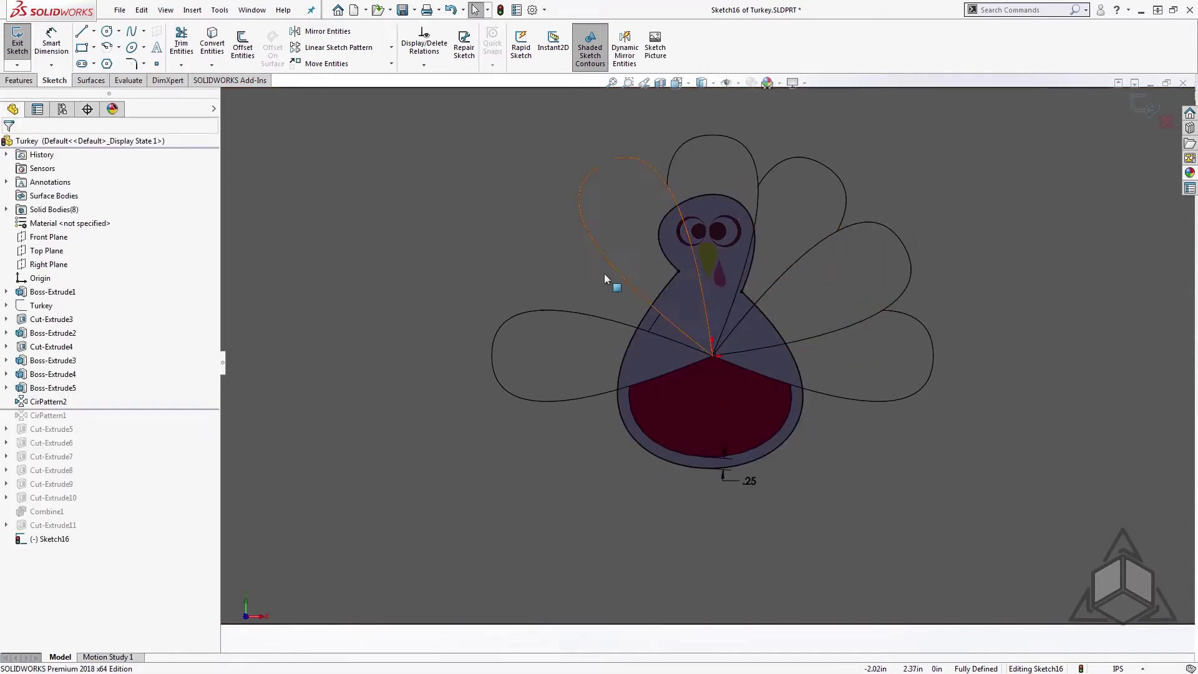
pyautogui.click(836, 387)
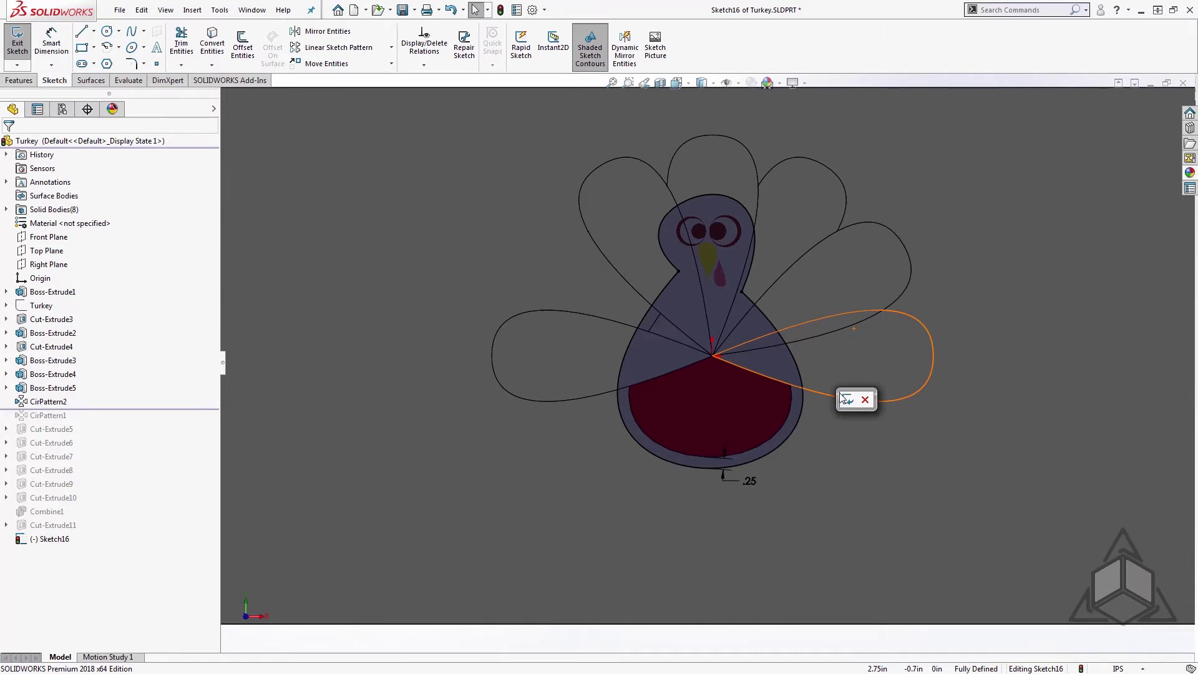
pyautogui.click(844, 396)
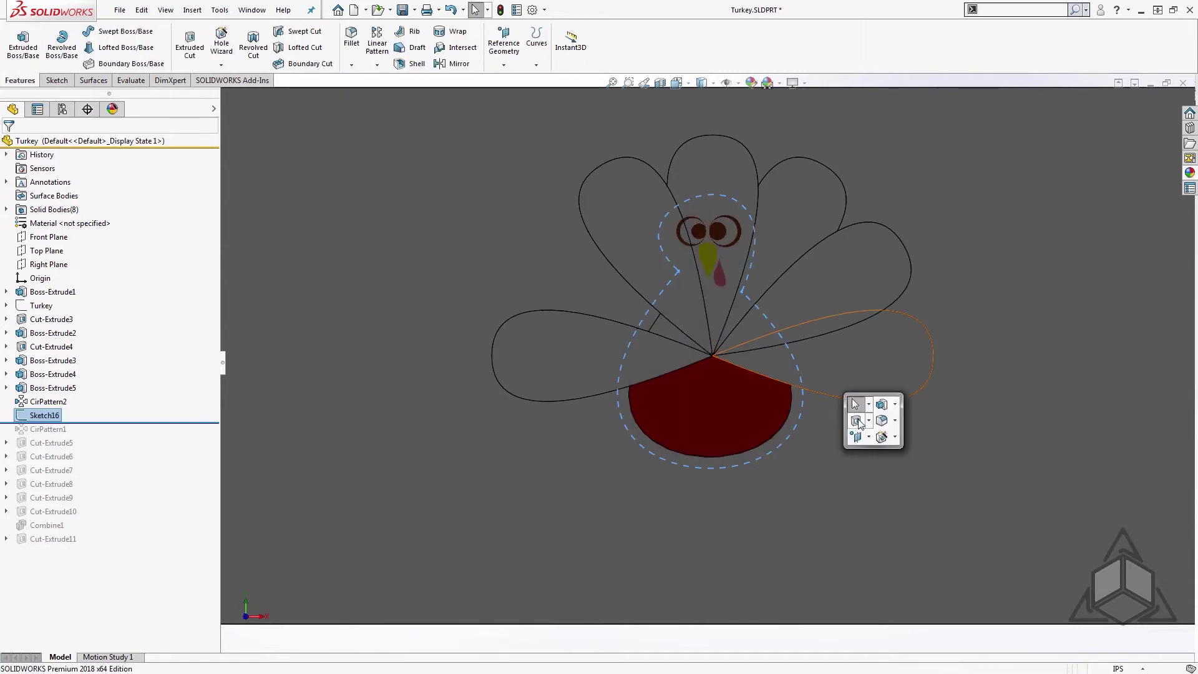
# Step: Extrude-cut the offset outline Through All, limited to the seven selected feather bodies
pyautogui.click(847, 421)
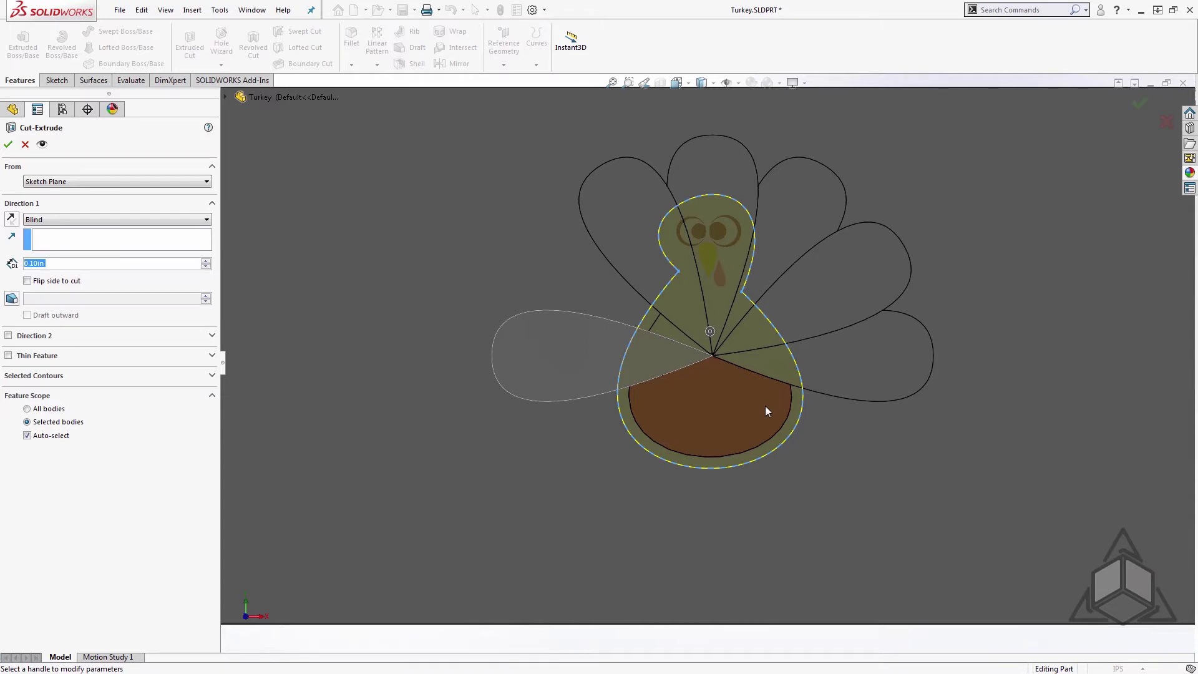
pyautogui.click(26, 435)
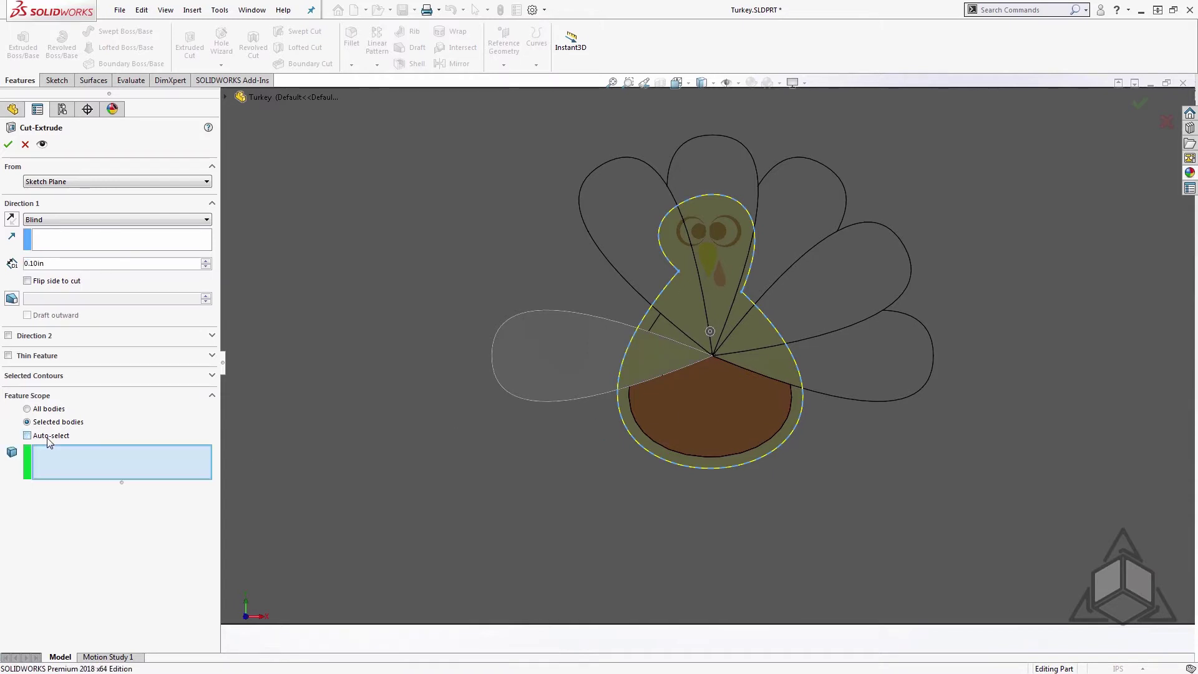
pyautogui.click(679, 354)
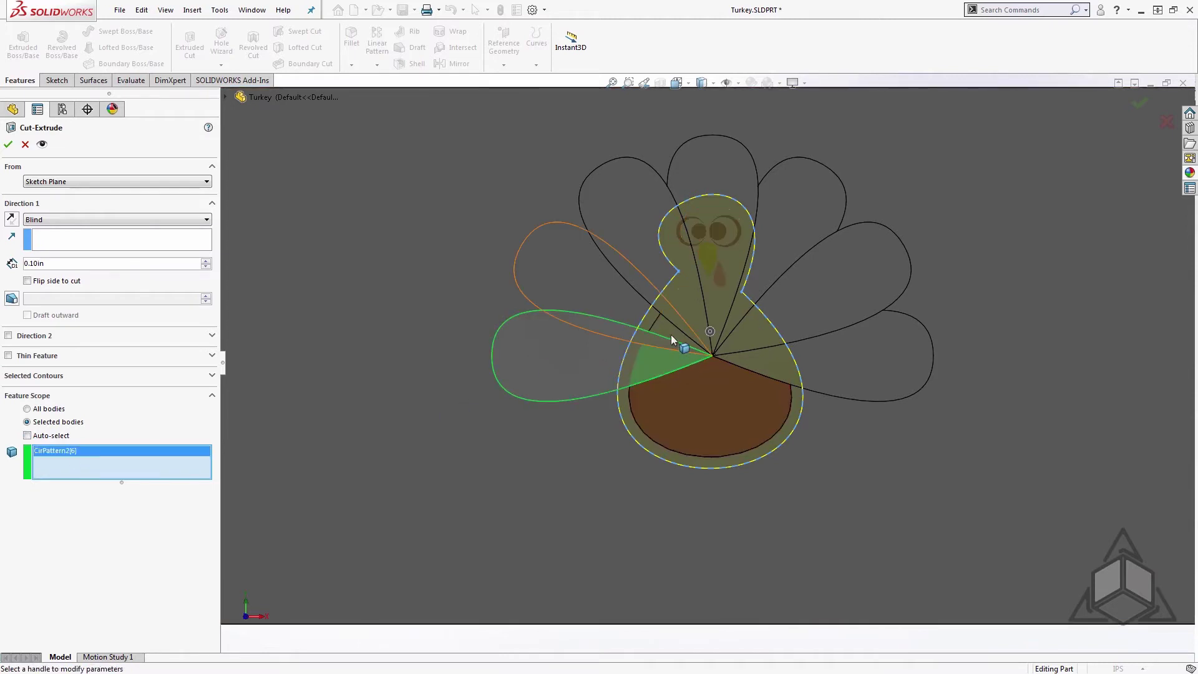
pyautogui.click(673, 333)
pyautogui.click(692, 308)
pyautogui.click(717, 303)
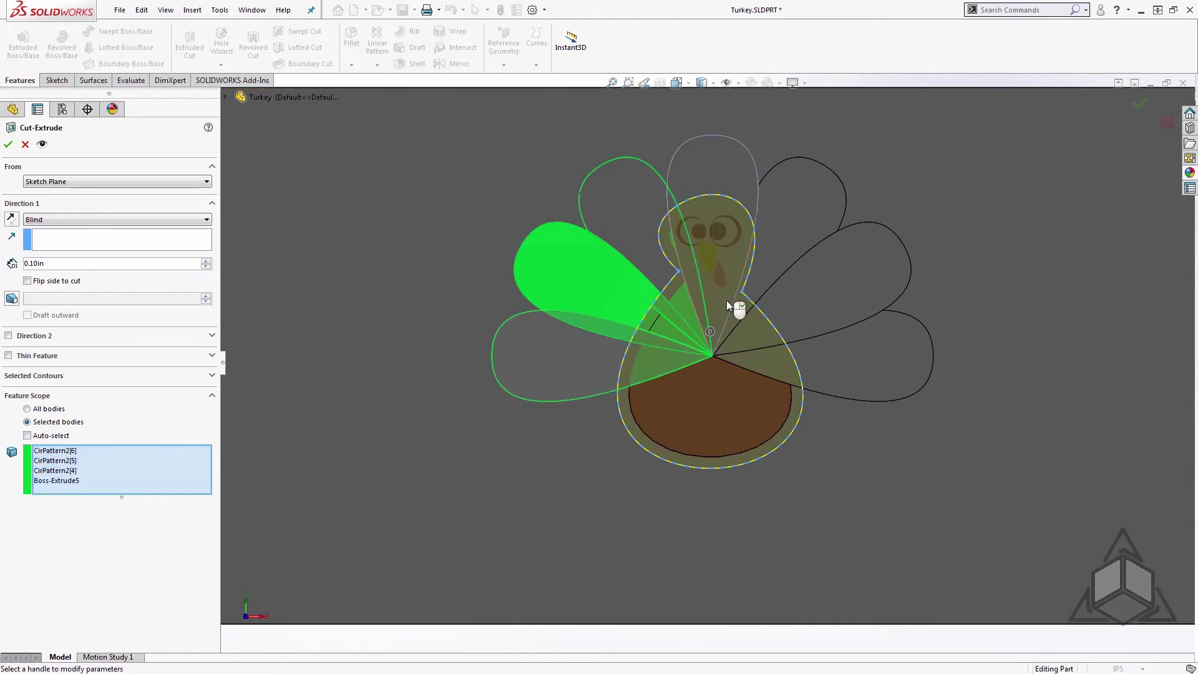
pyautogui.click(791, 269)
pyautogui.click(810, 279)
pyautogui.click(843, 369)
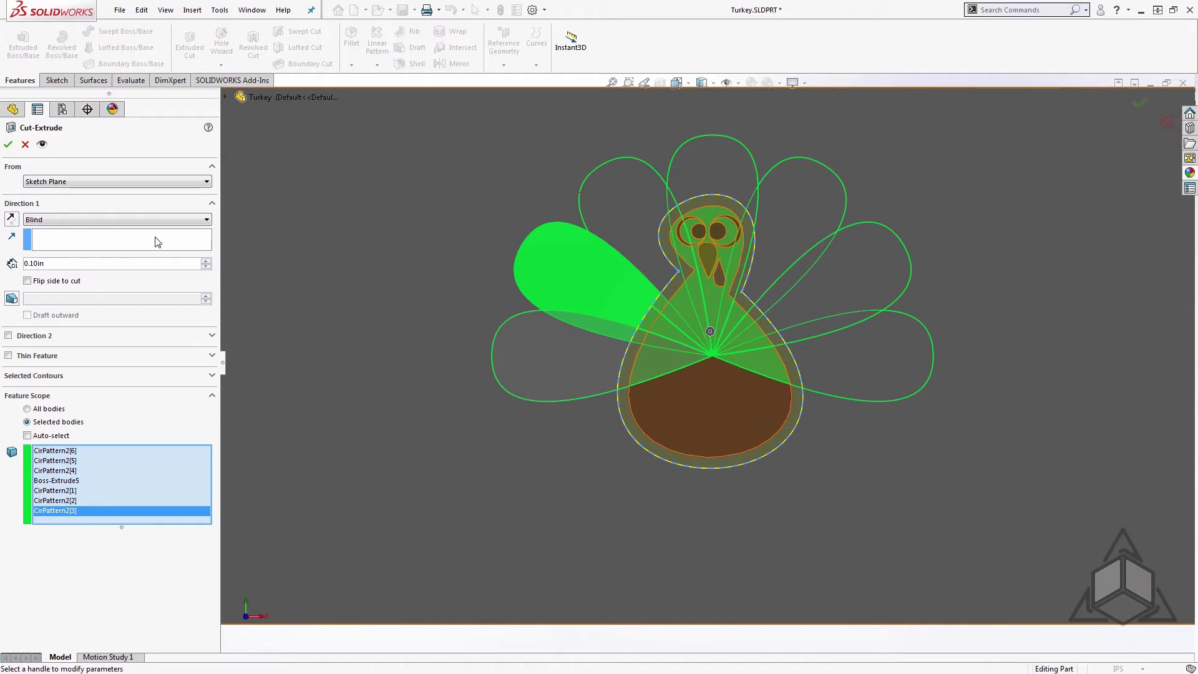
pyautogui.click(139, 220)
pyautogui.click(133, 238)
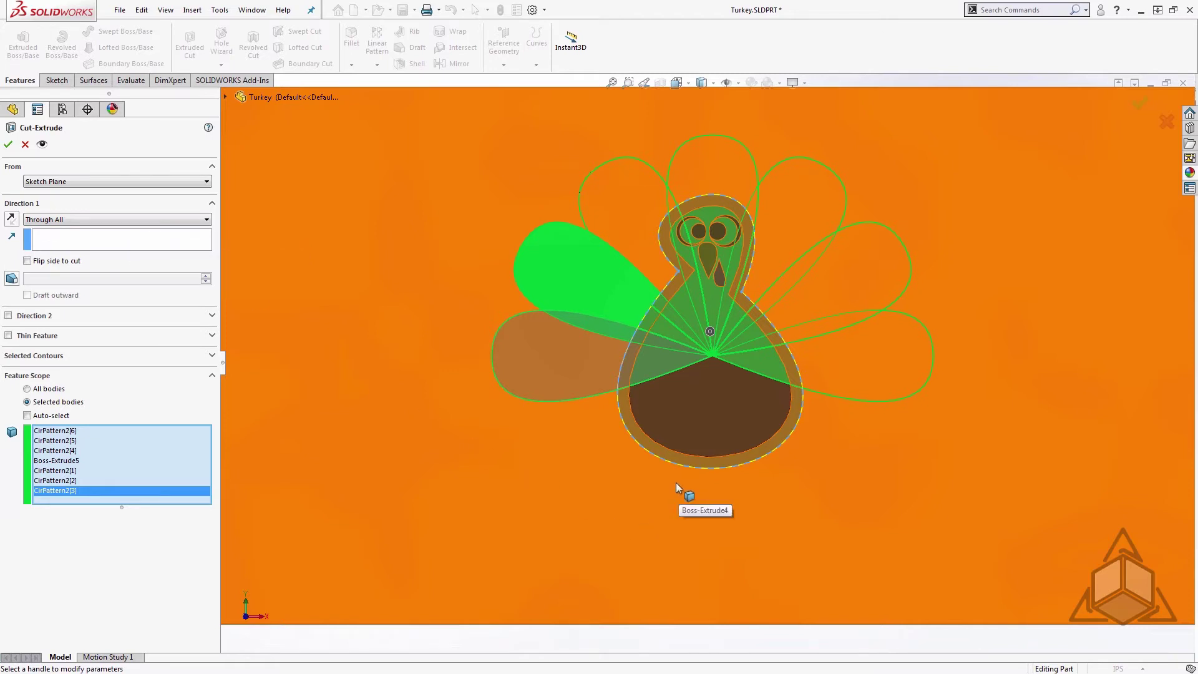
pyautogui.click(8, 145)
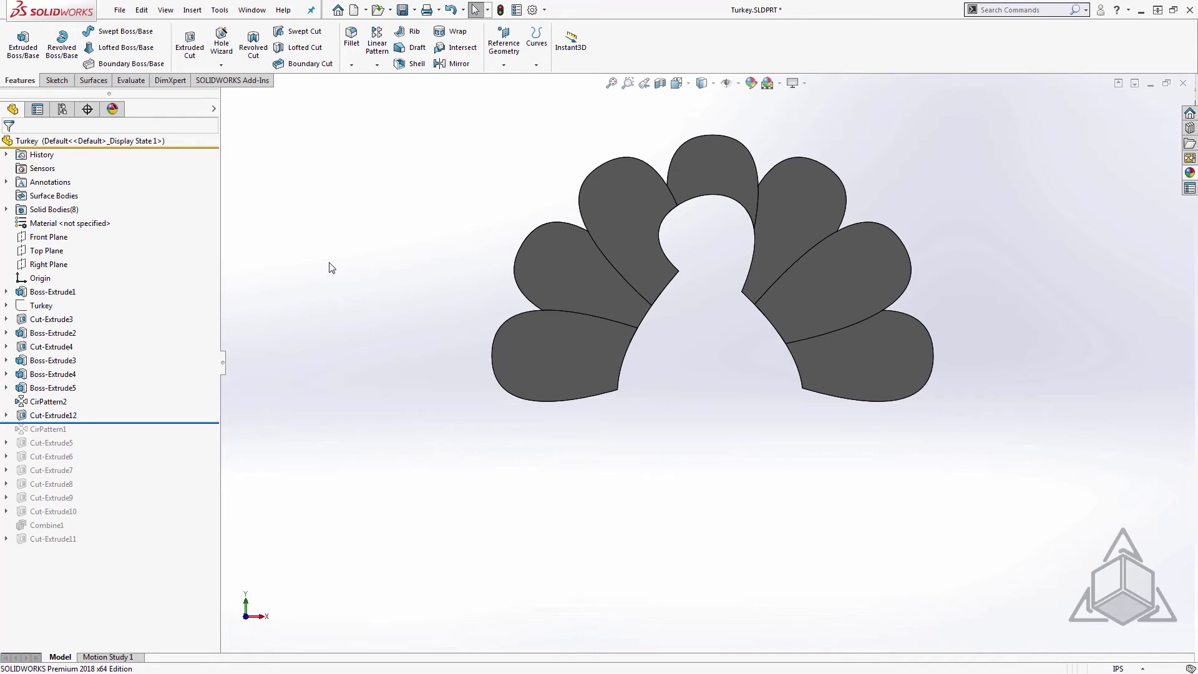
# Step: Zoom in on the fan and begin a sketch on the top feather's face
pyautogui.scroll(-2, 687, 183)
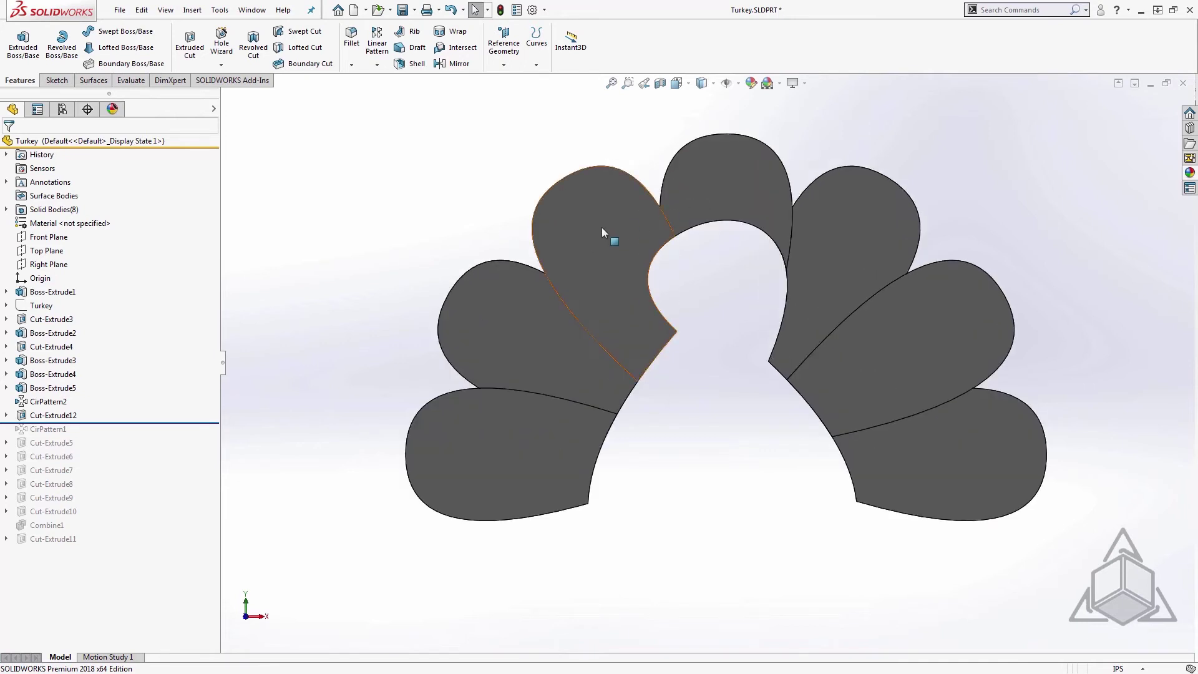
pyautogui.click(710, 190)
pyautogui.click(764, 152)
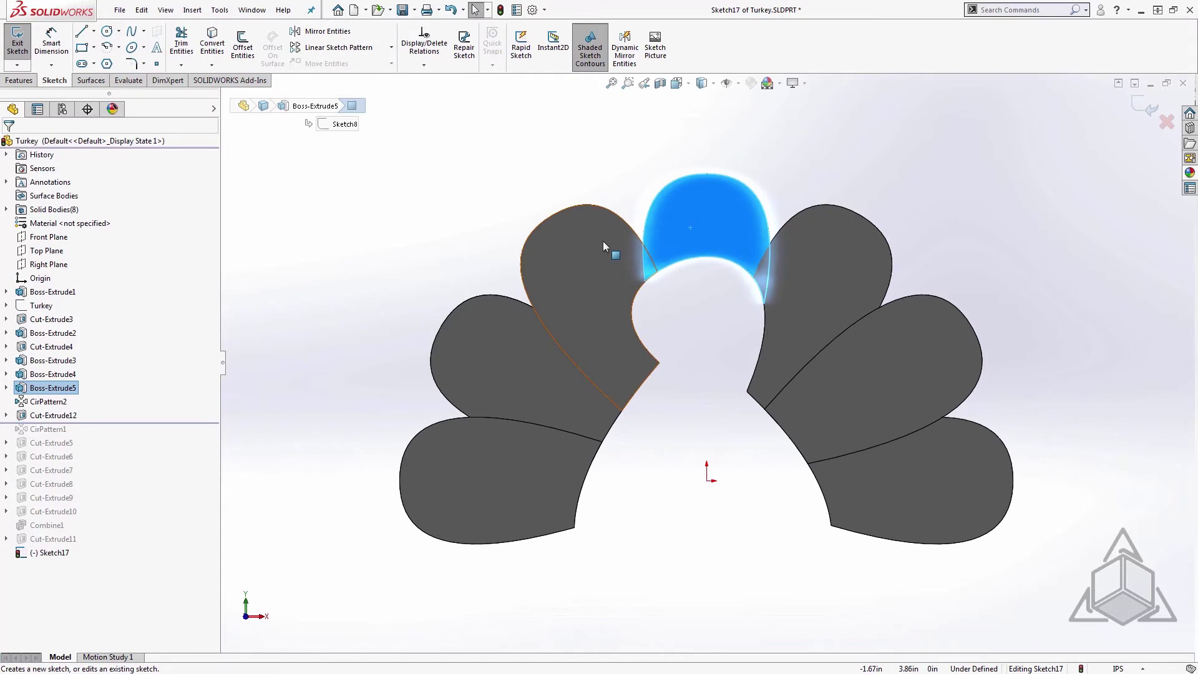
# Step: Offset the left and right flanking feather outlines by 0.10 in, then exit Sketch17
pyautogui.press('s')
pyautogui.click(611, 354)
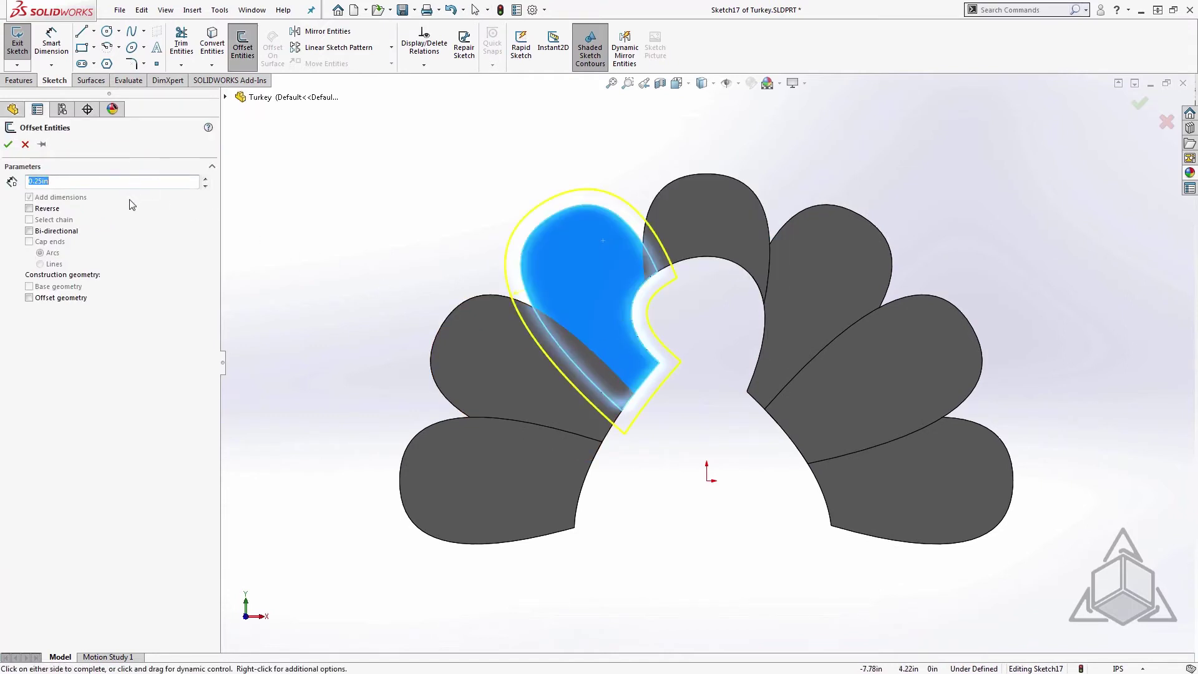
pyautogui.write('.1')
pyautogui.press('Return')
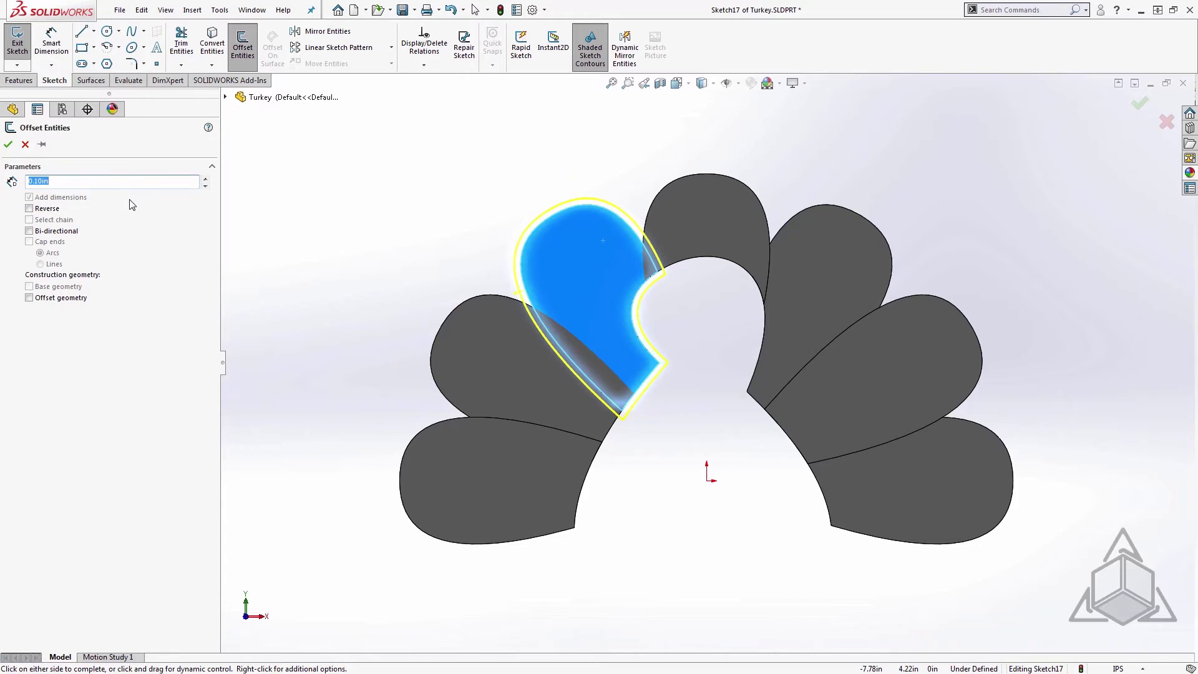
pyautogui.press('Return')
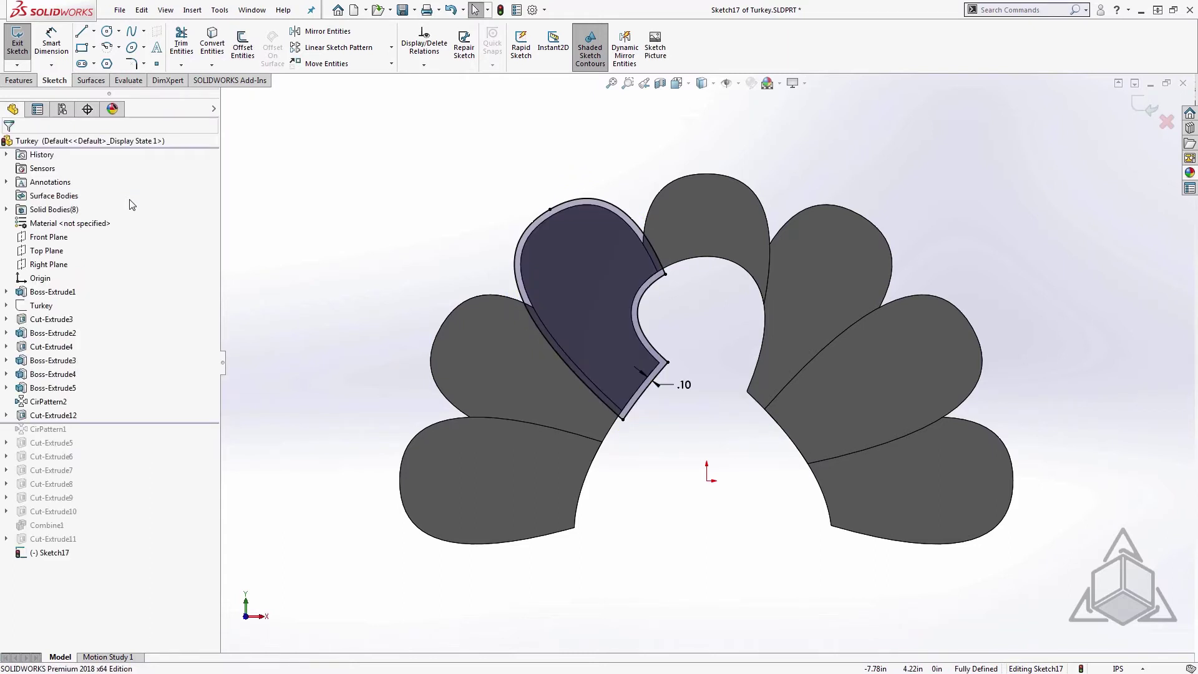
pyautogui.click(795, 279)
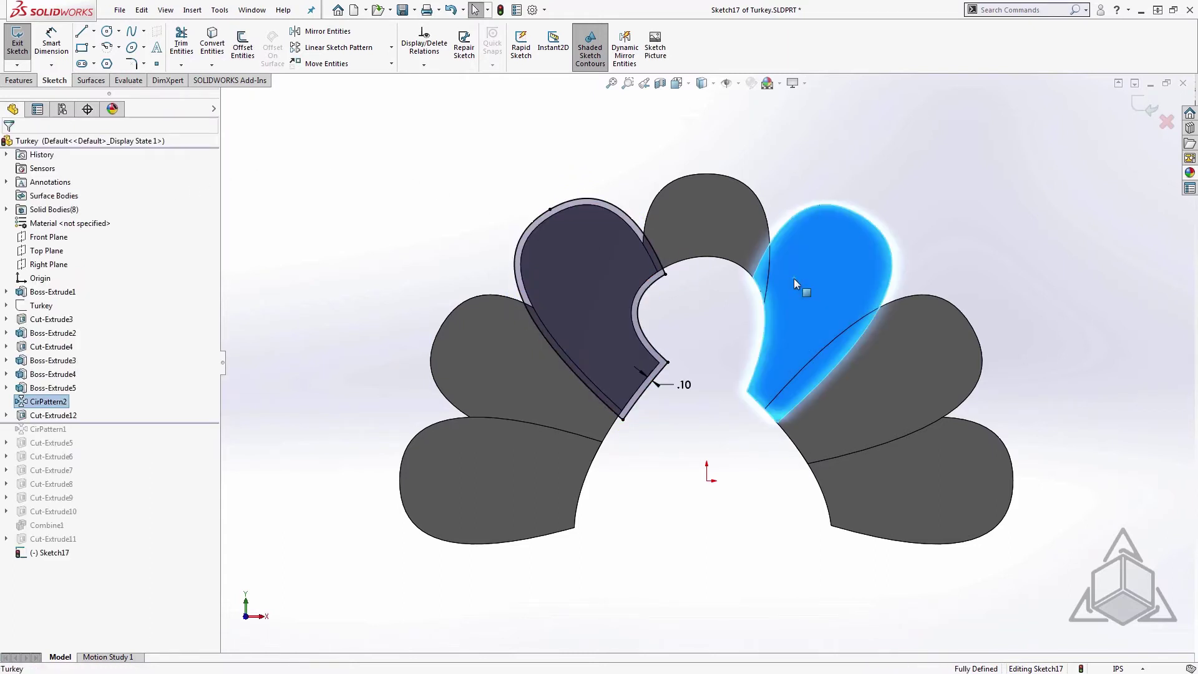
pyautogui.press('s')
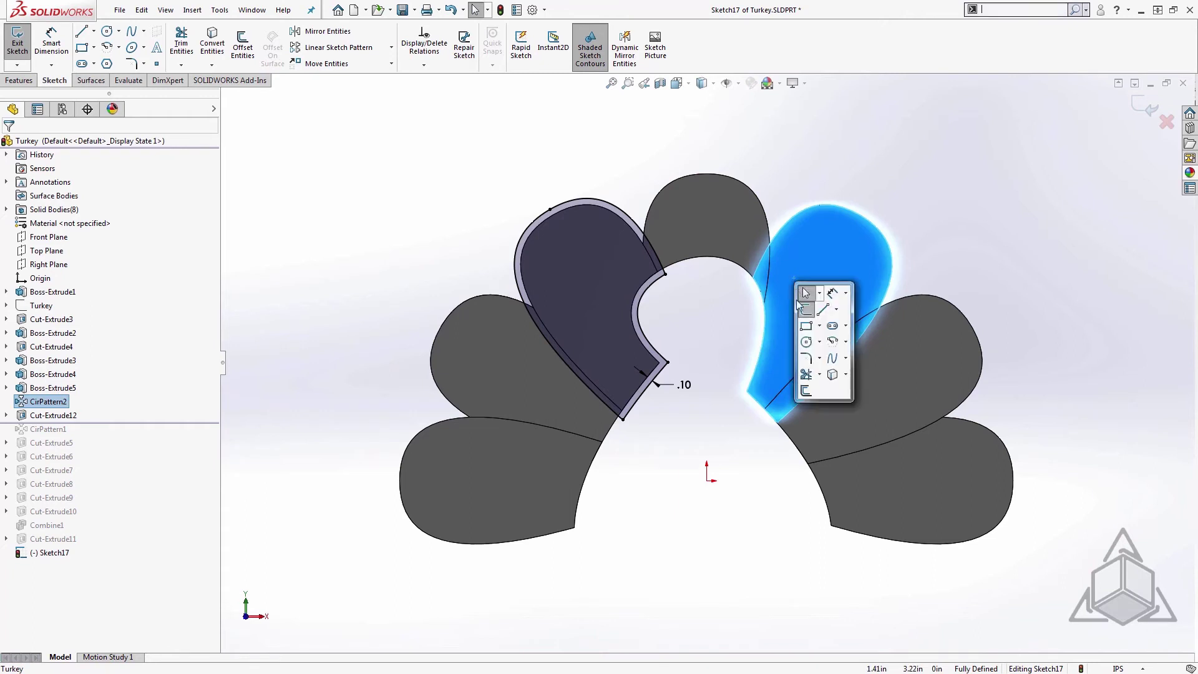
pyautogui.click(805, 391)
pyautogui.press('Return')
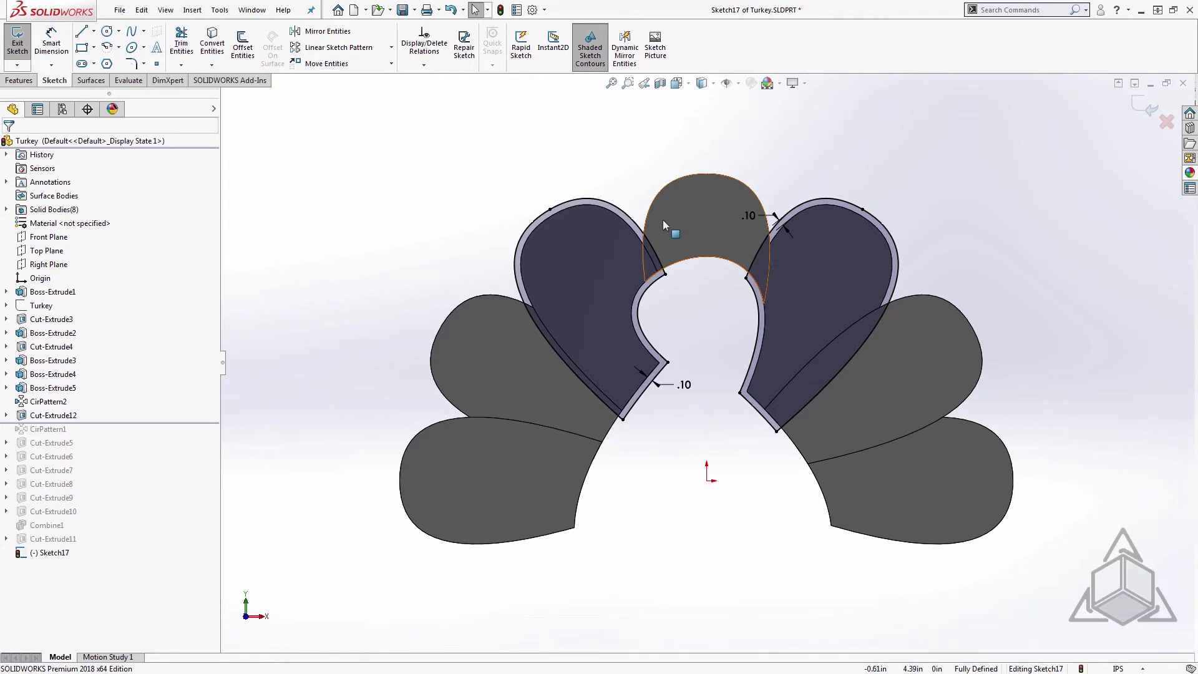
pyautogui.click(708, 314)
pyautogui.click(717, 327)
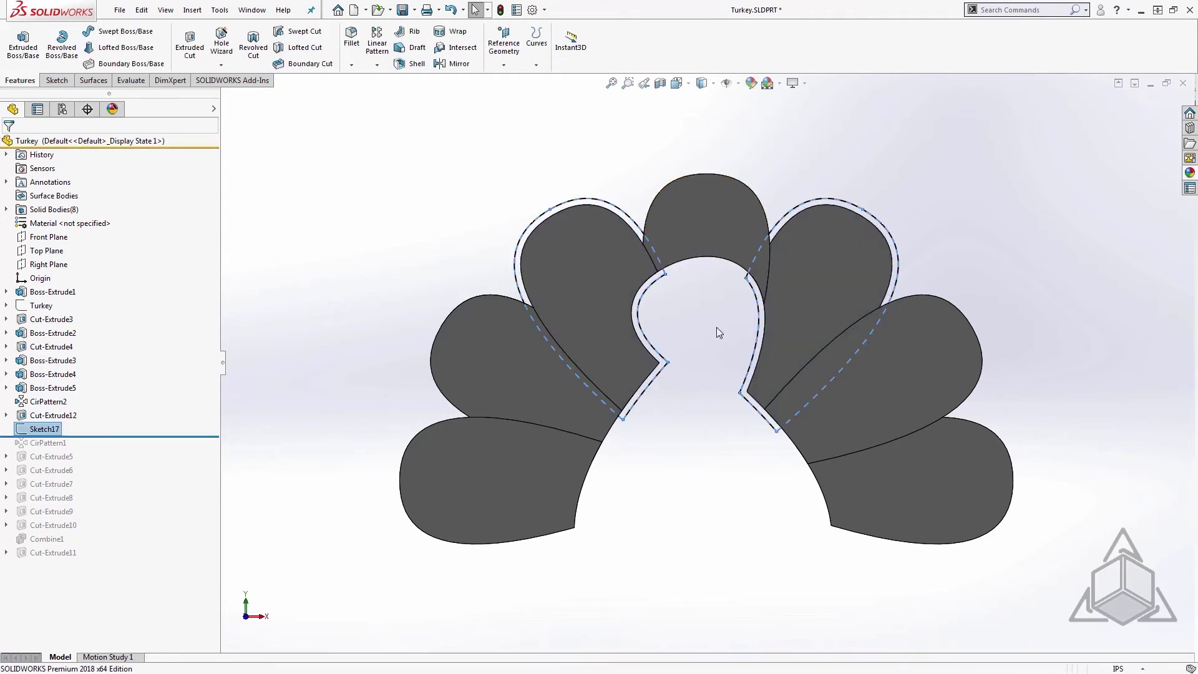
pyautogui.click(716, 327)
# Step: Extrude-cut Sketch17 Through All, applied only to the top feather body
pyautogui.click(732, 367)
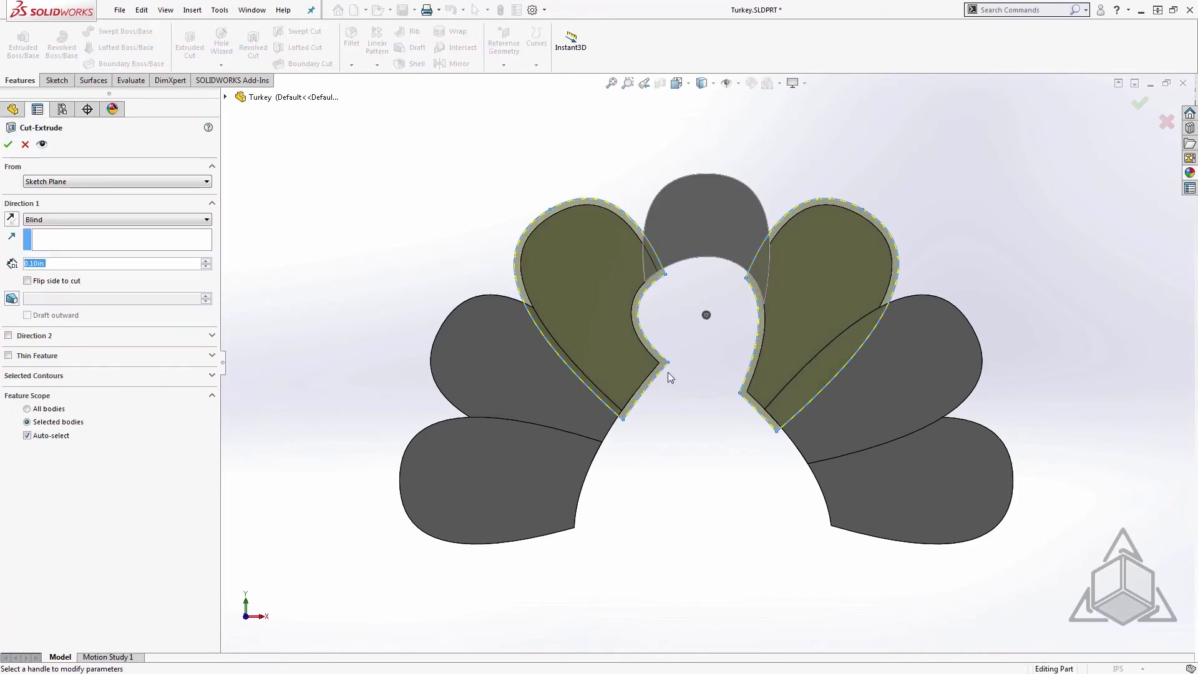
pyautogui.click(32, 437)
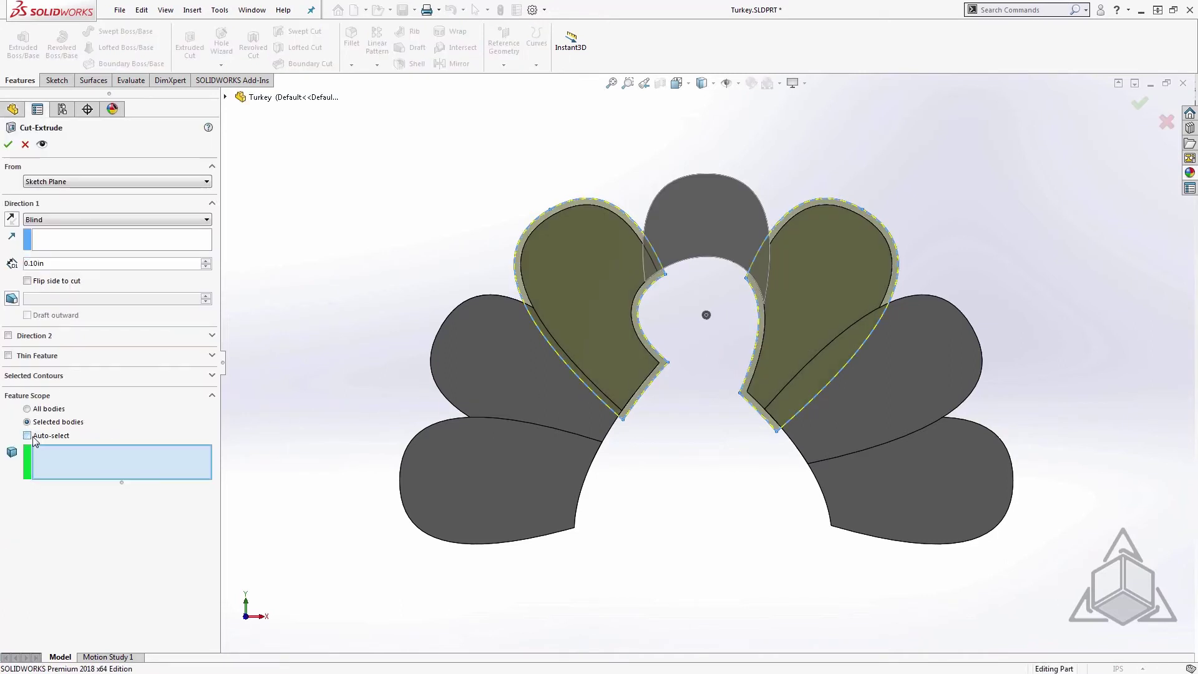
pyautogui.click(70, 465)
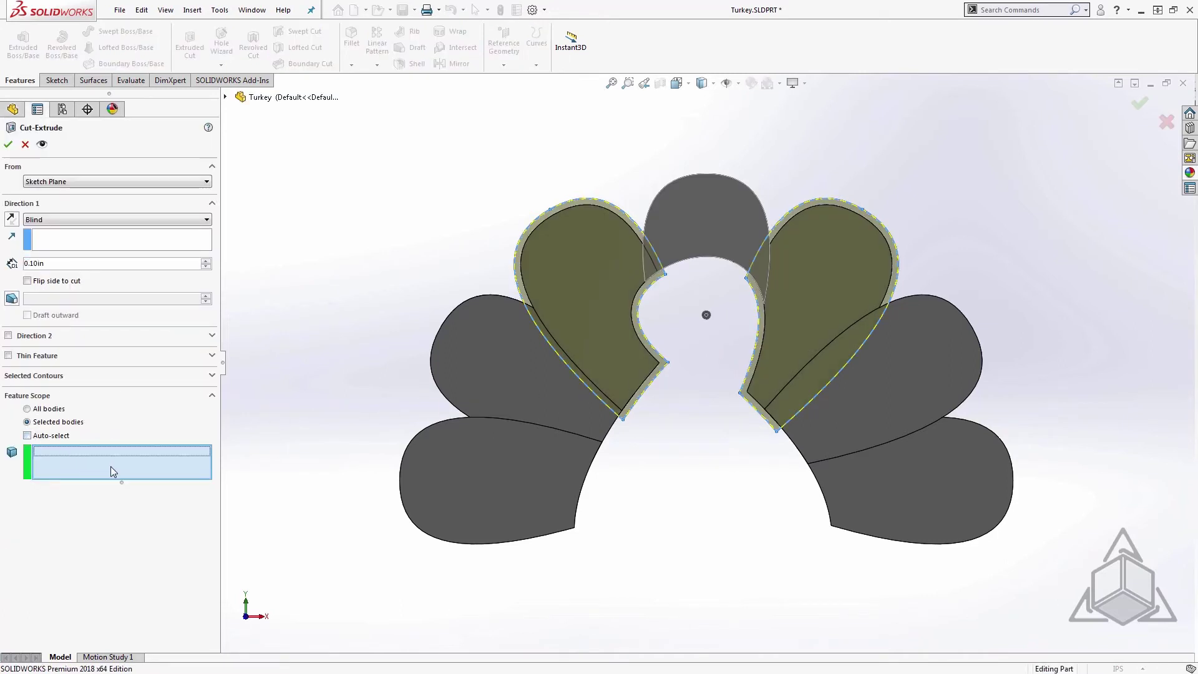
pyautogui.click(698, 236)
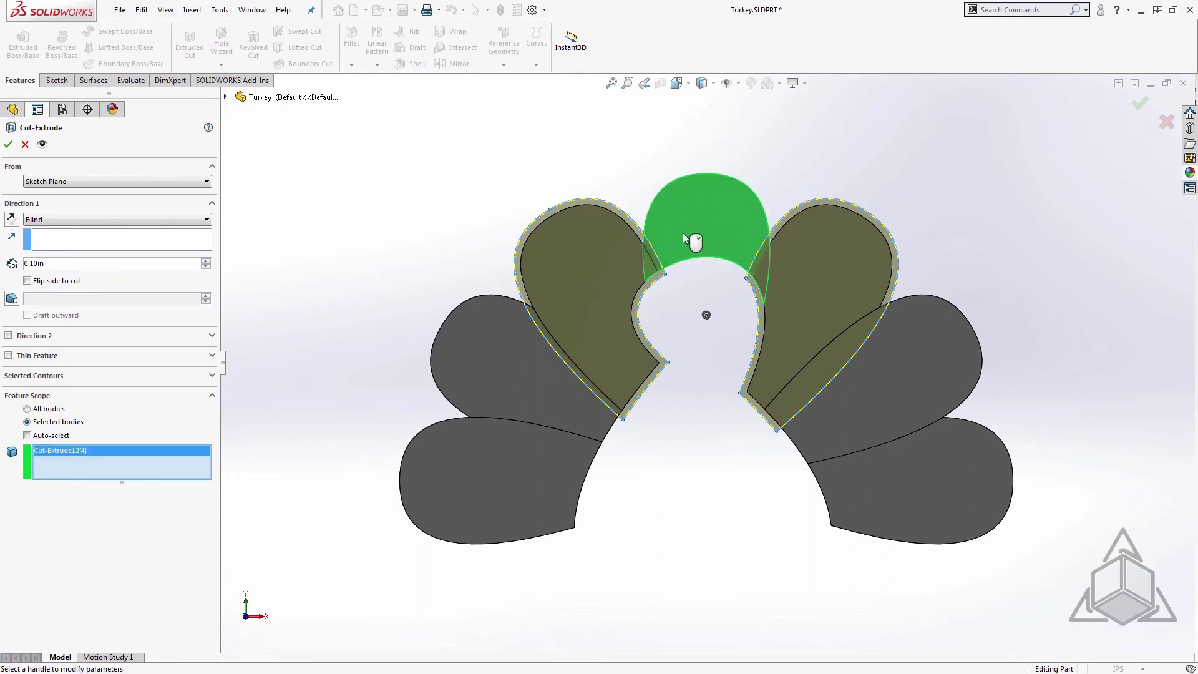
pyautogui.click(191, 220)
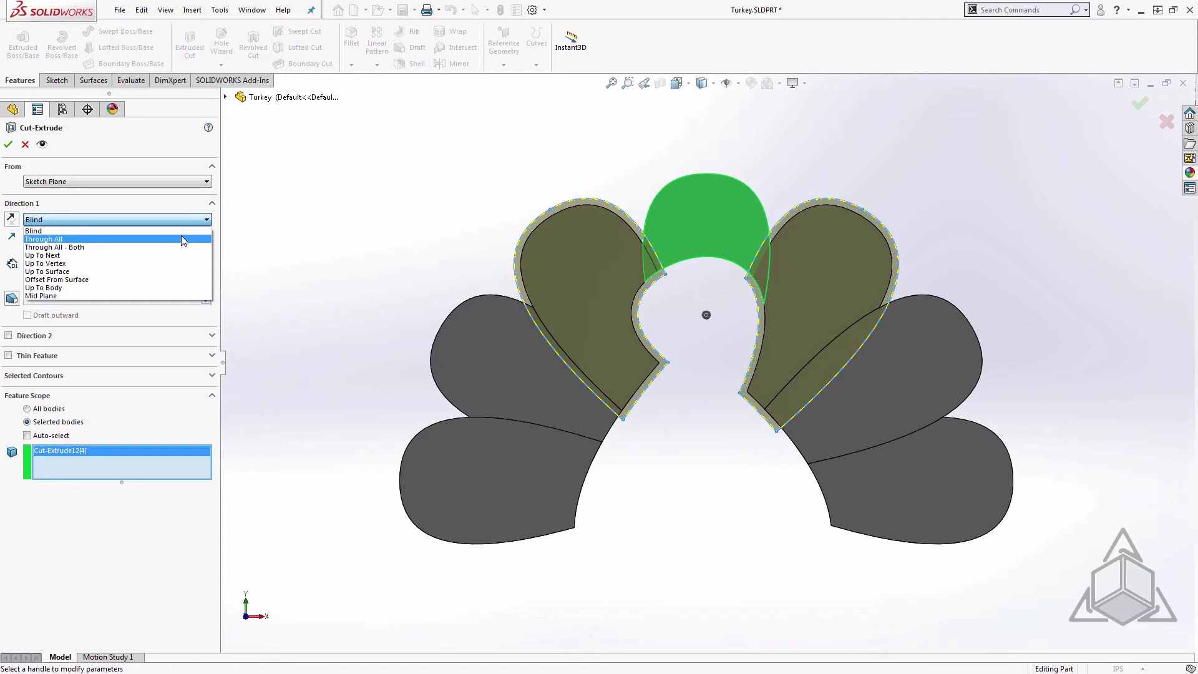
pyautogui.click(184, 240)
pyautogui.click(8, 145)
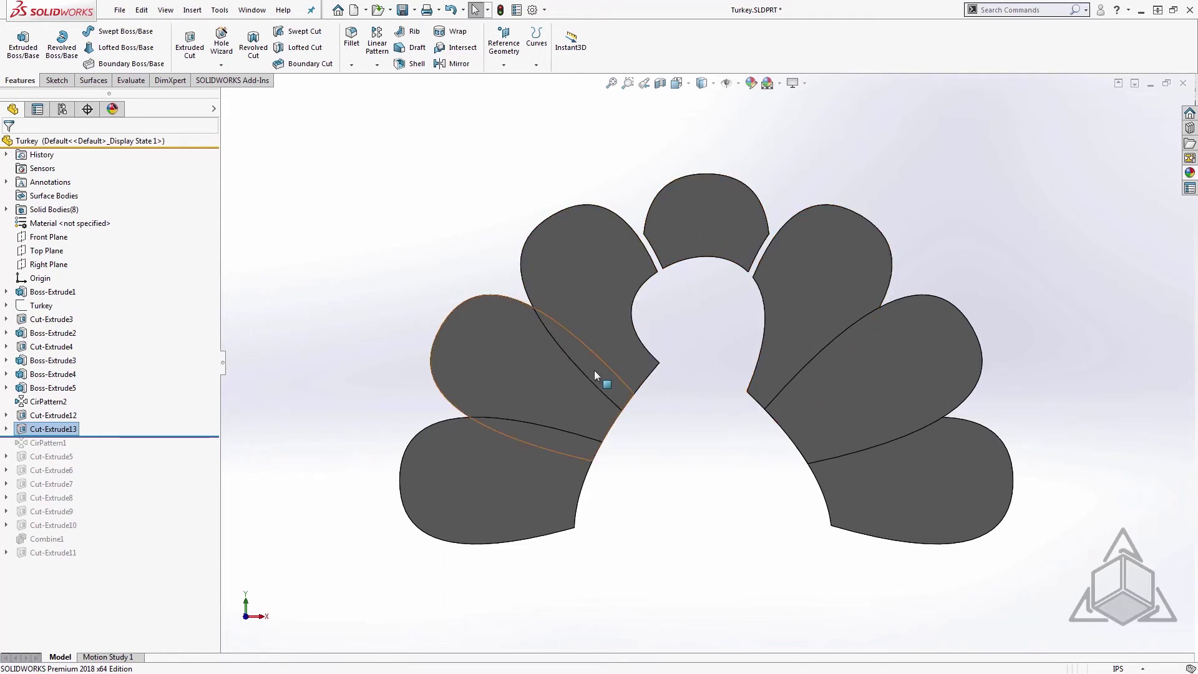
# Step: Sketch offset outlines of the middle-left and middle-right feathers on a new feather-face sketch
pyautogui.click(534, 369)
pyautogui.click(530, 365)
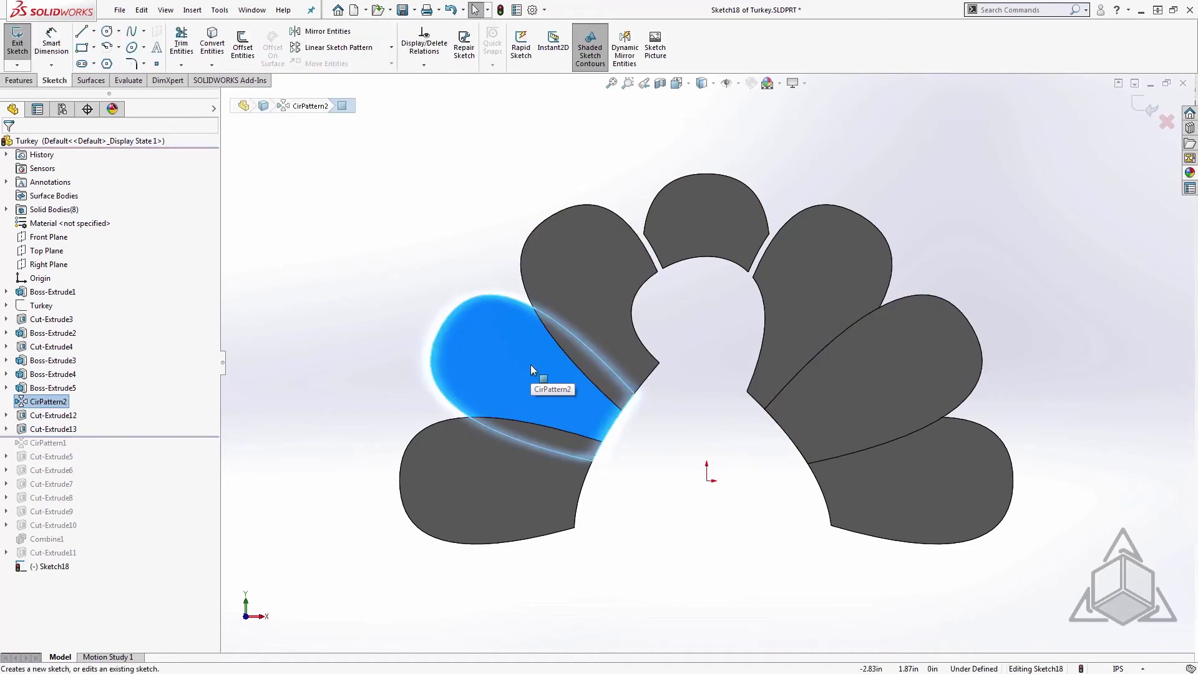
pyautogui.press('s')
pyautogui.click(547, 472)
pyautogui.click(548, 472)
pyautogui.press('Return')
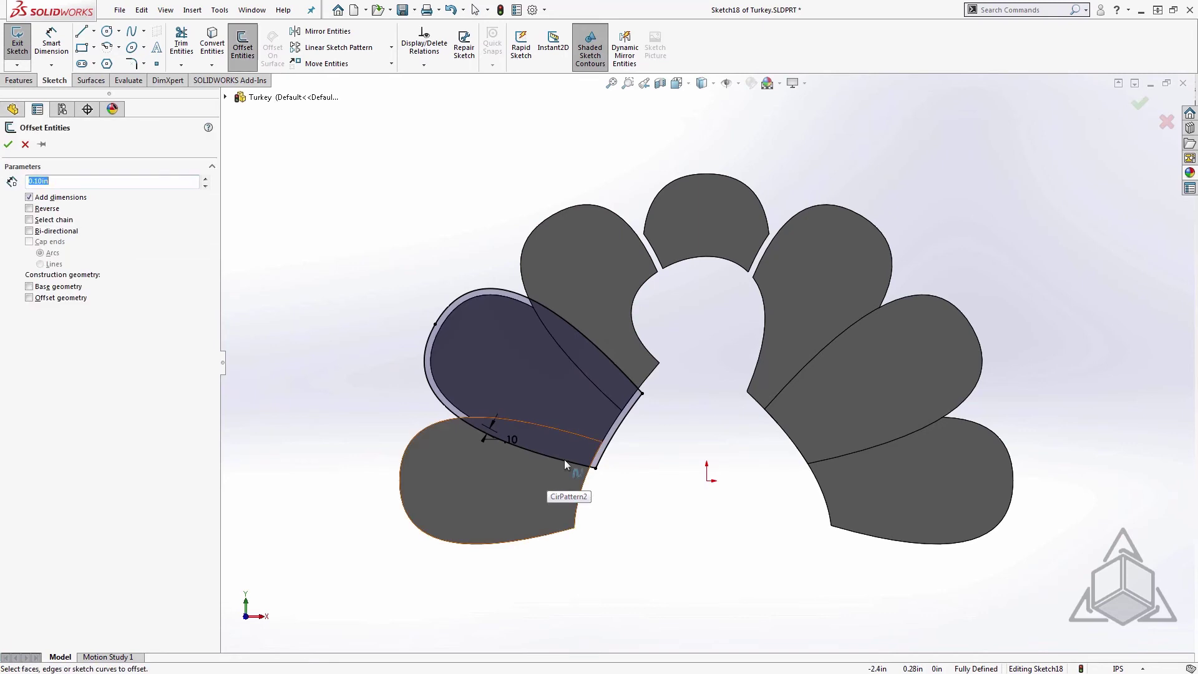
pyautogui.click(835, 378)
pyautogui.click(835, 380)
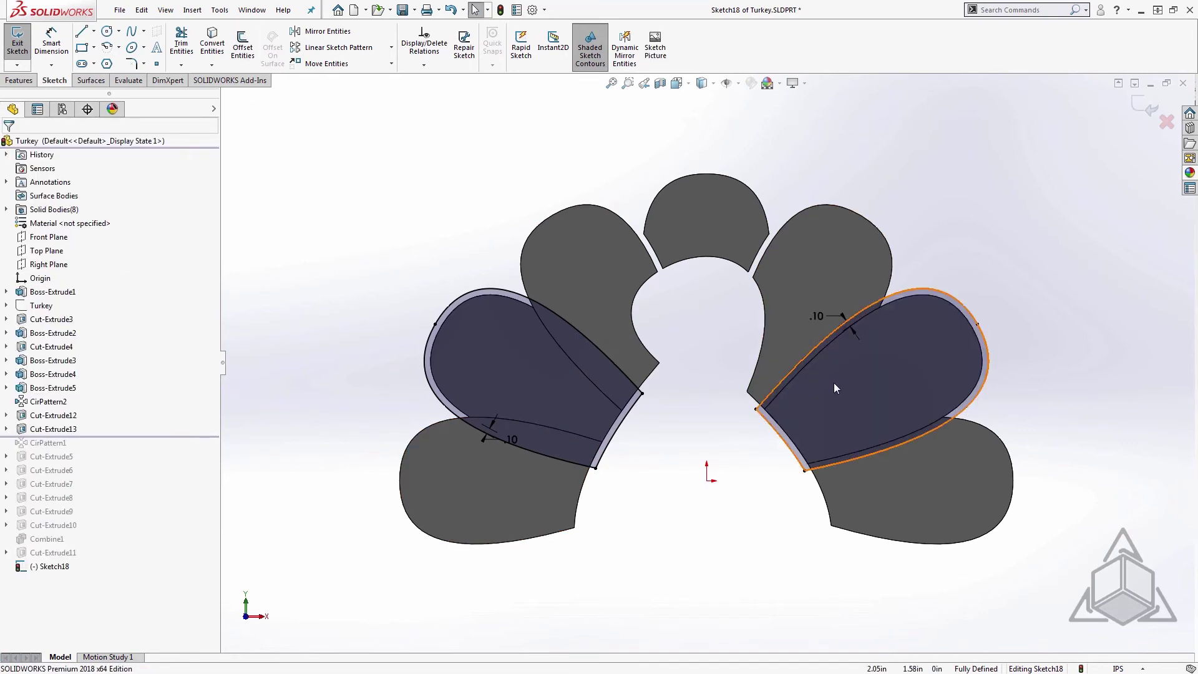
pyautogui.hotkey('ctrl', 'b')
# Step: Cut the offsets Through All into only the upper-left and upper-right feather bodies
pyautogui.press('s')
pyautogui.click(846, 422)
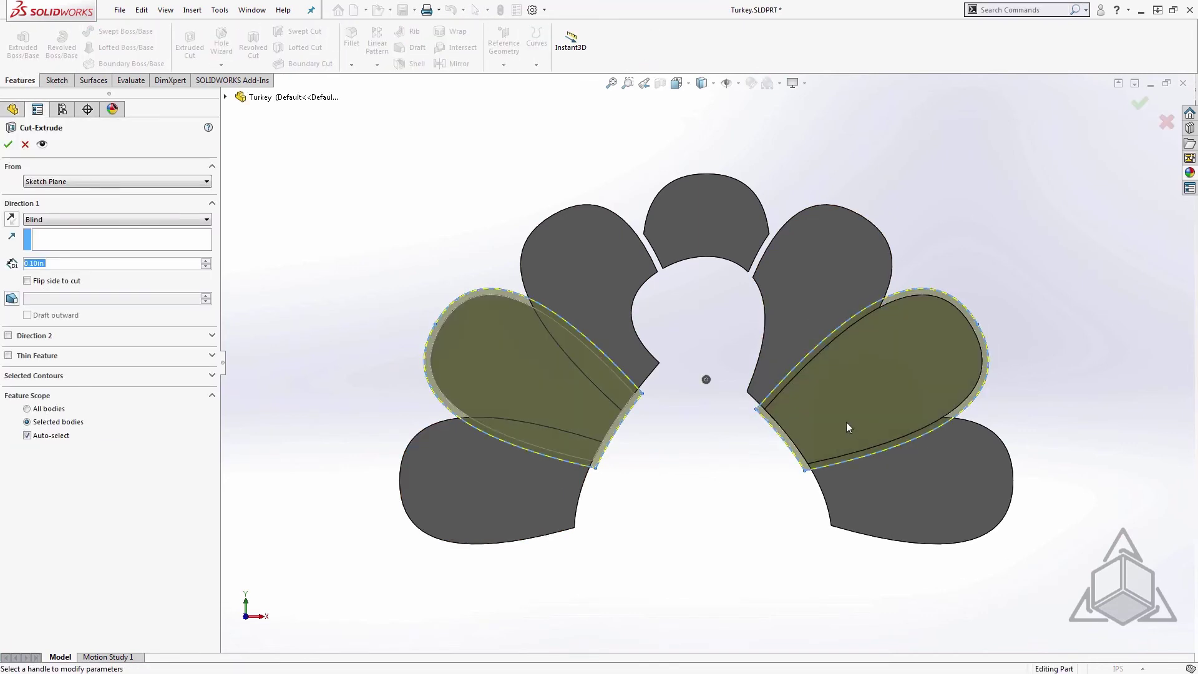
pyautogui.rightClick(376, 269)
pyautogui.click(444, 409)
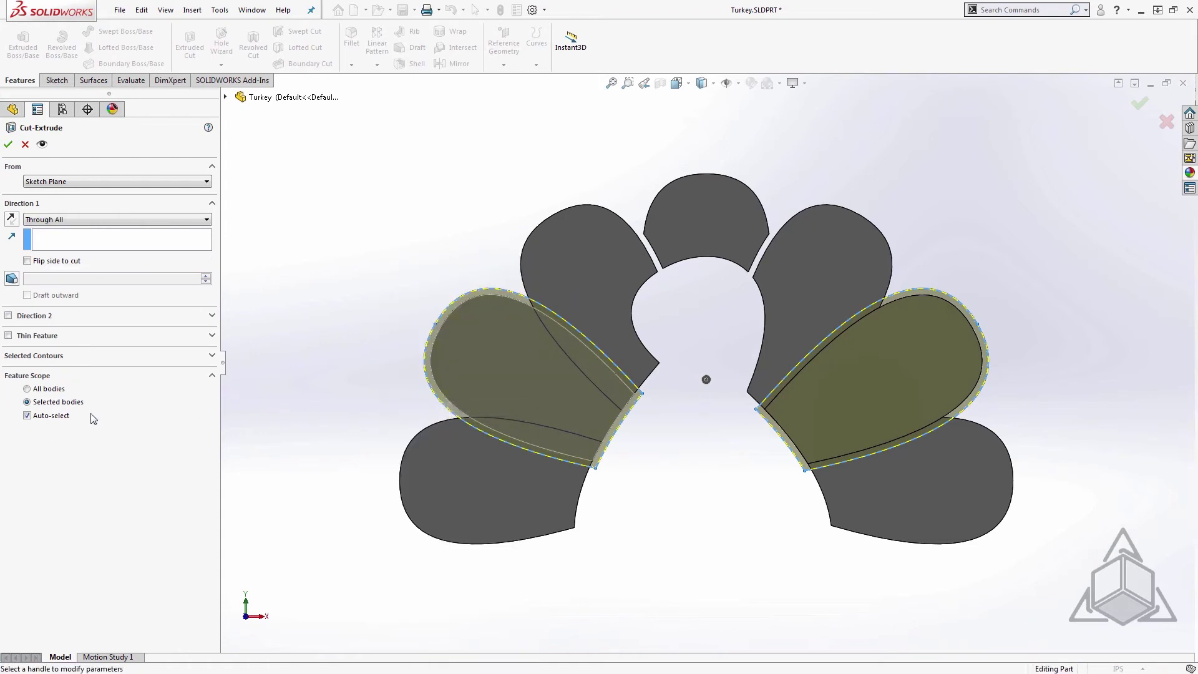
pyautogui.click(59, 416)
pyautogui.click(604, 267)
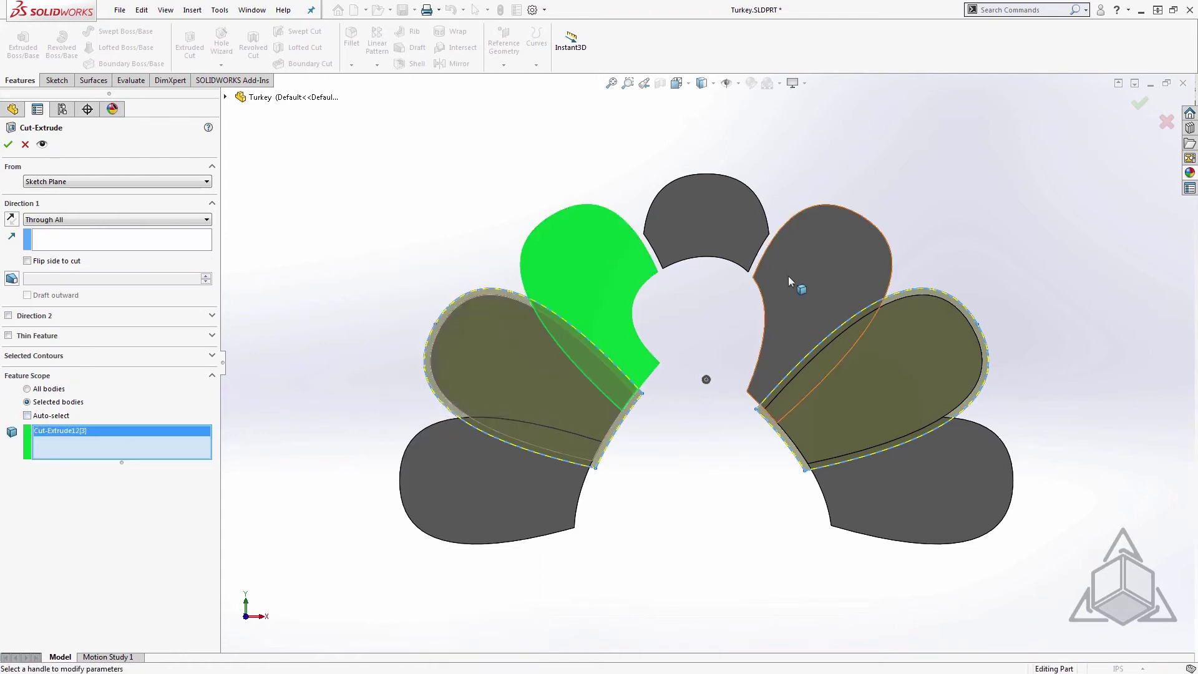
pyautogui.click(812, 275)
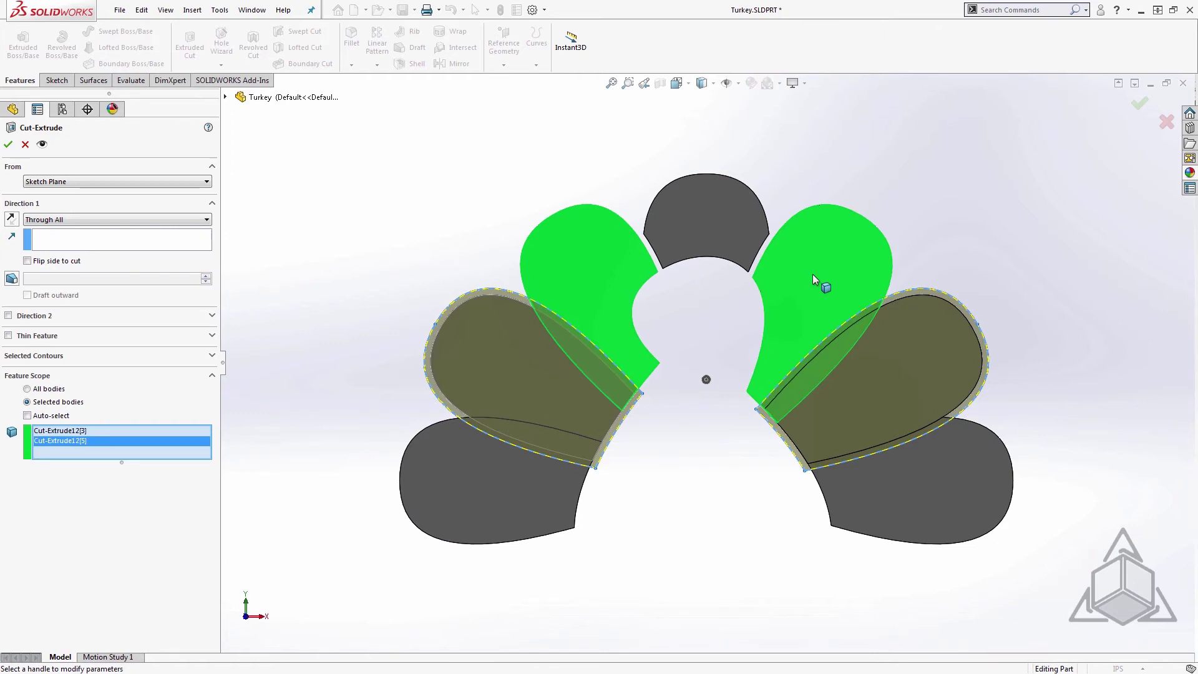
pyautogui.press('Return')
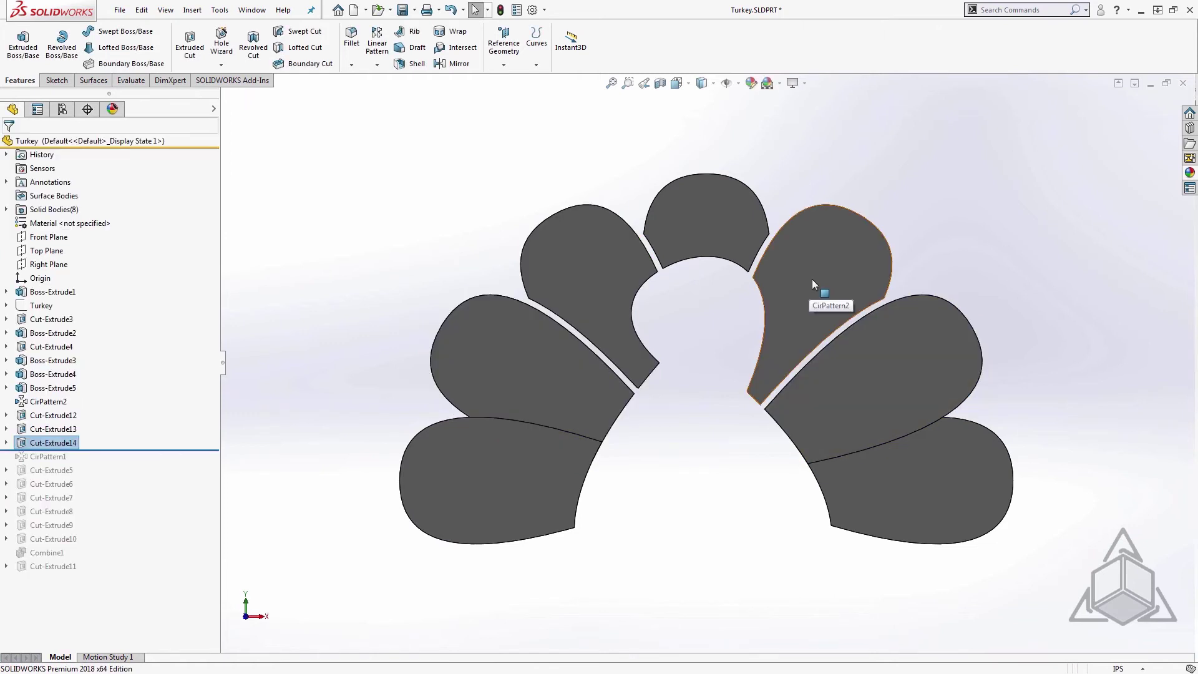
pyautogui.click(562, 440)
# Step: Sketch on the feather face, offsetting the lower-left and lower-right feather outlines
pyautogui.click(639, 385)
pyautogui.press('s')
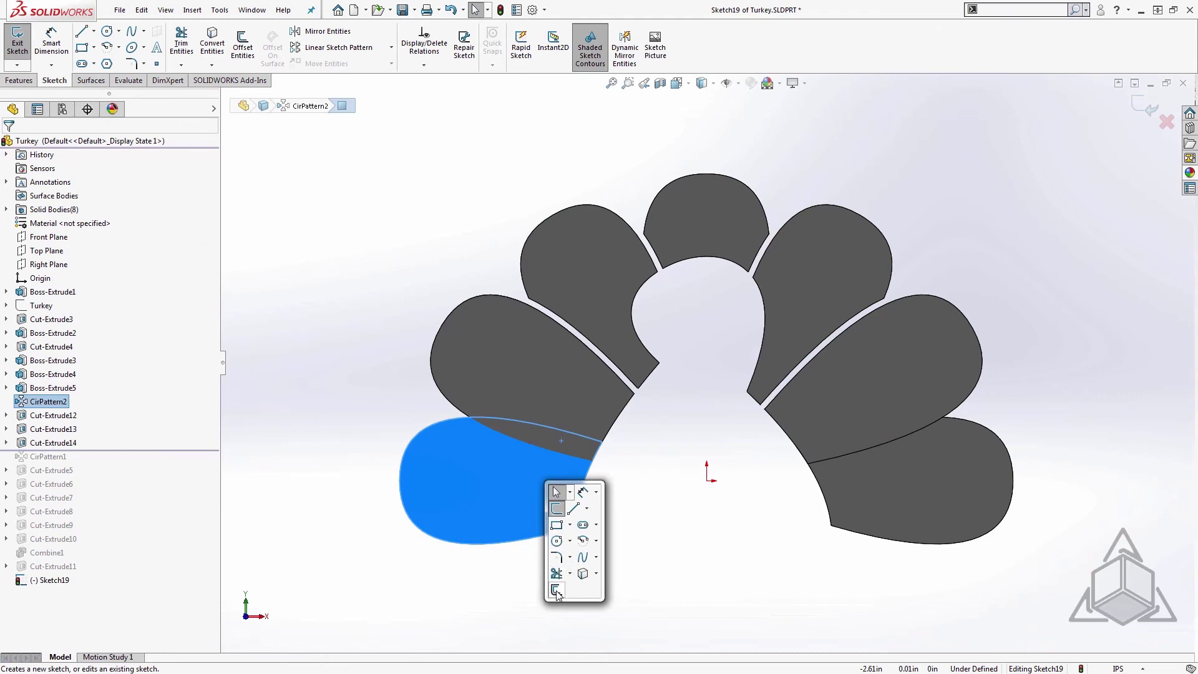
pyautogui.click(556, 590)
pyautogui.click(558, 594)
pyautogui.click(906, 495)
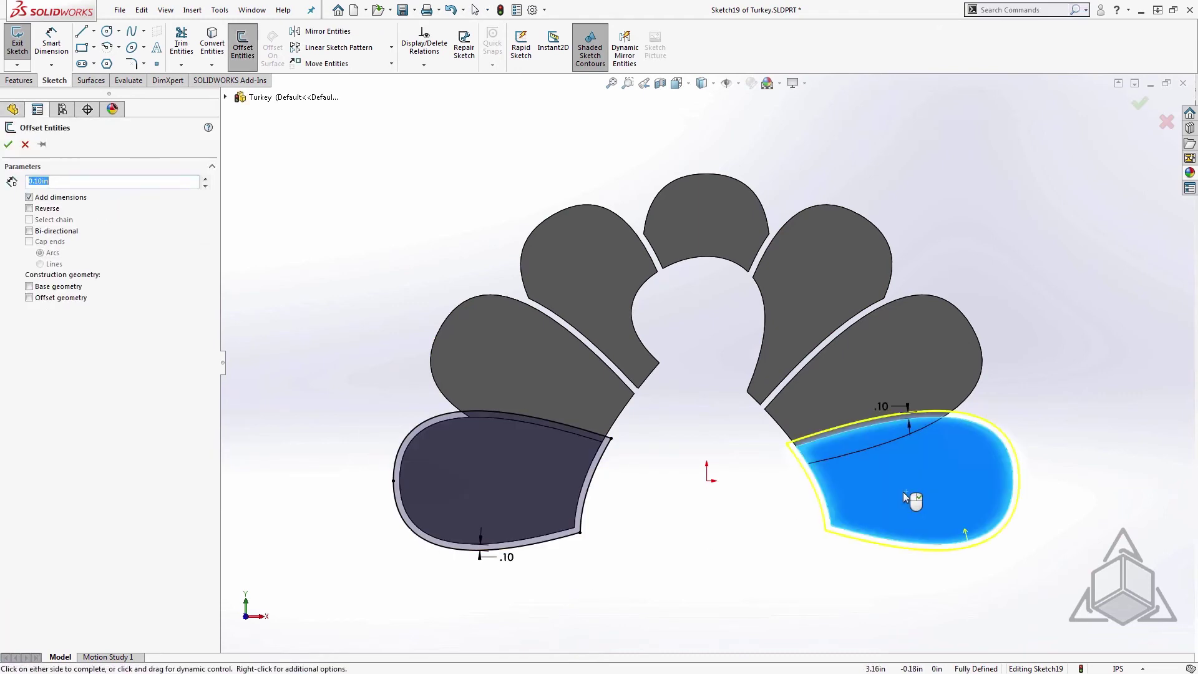
pyautogui.click(903, 492)
pyautogui.click(914, 504)
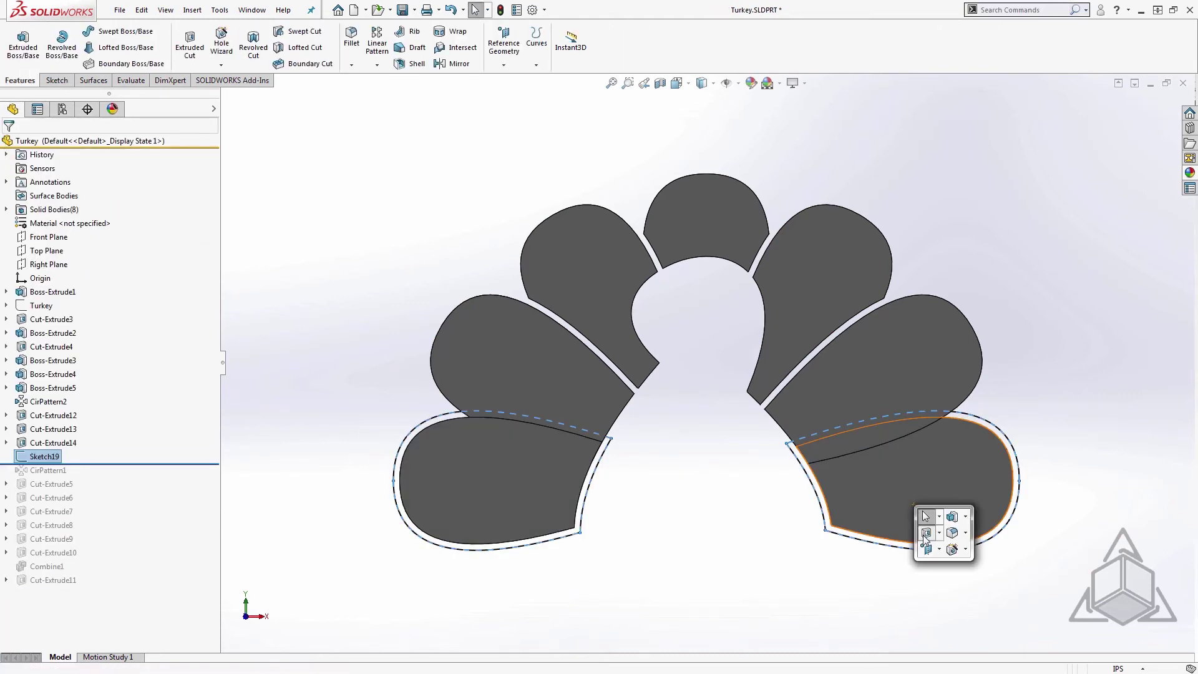
# Step: Cut the offset sketch Through All, only into the middle-left and middle-right feather bodies
pyautogui.click(926, 533)
pyautogui.rightClick(768, 532)
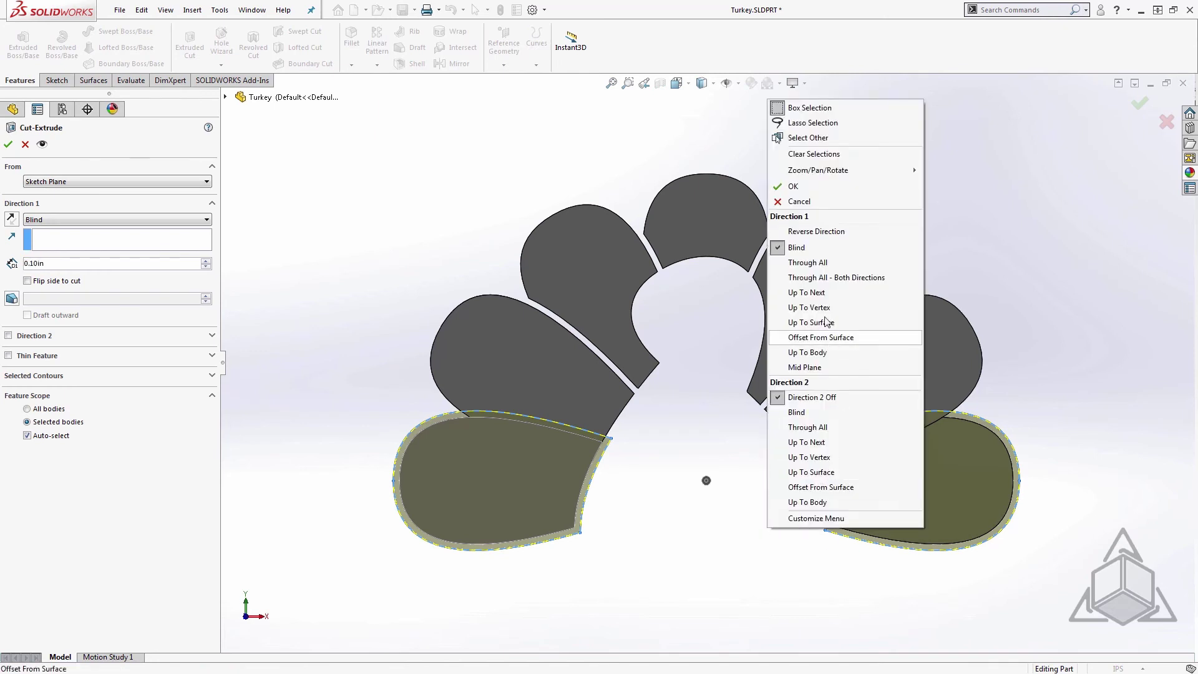
pyautogui.click(808, 262)
pyautogui.click(50, 417)
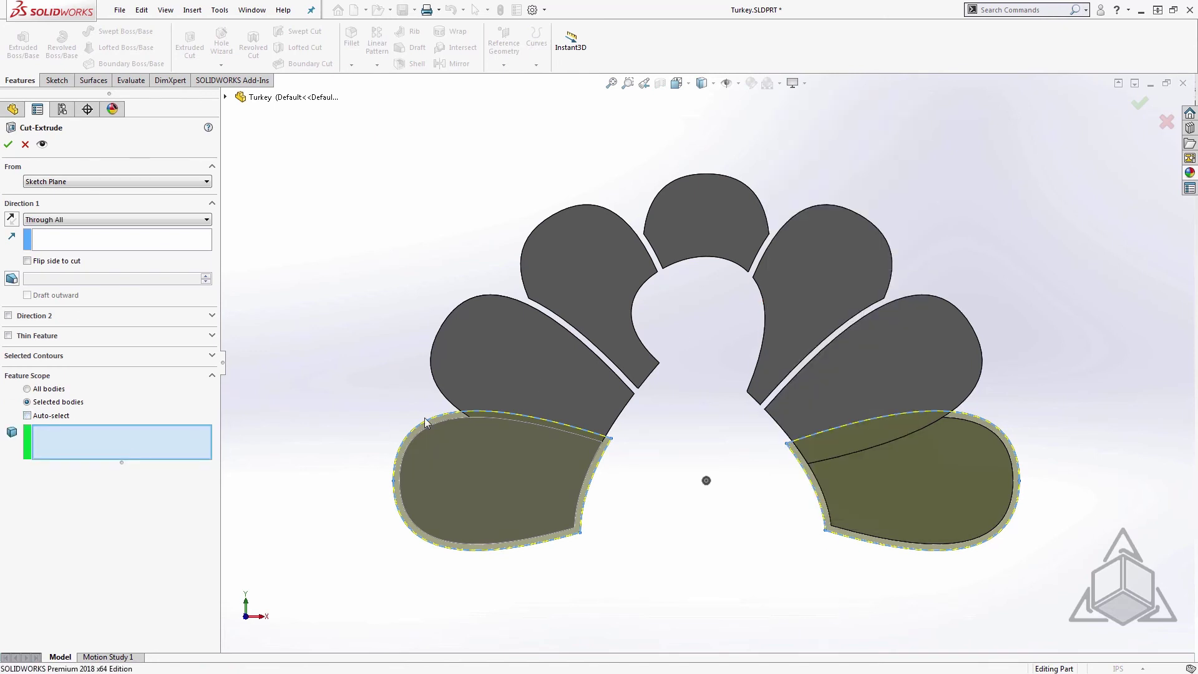
pyautogui.click(511, 396)
pyautogui.click(922, 387)
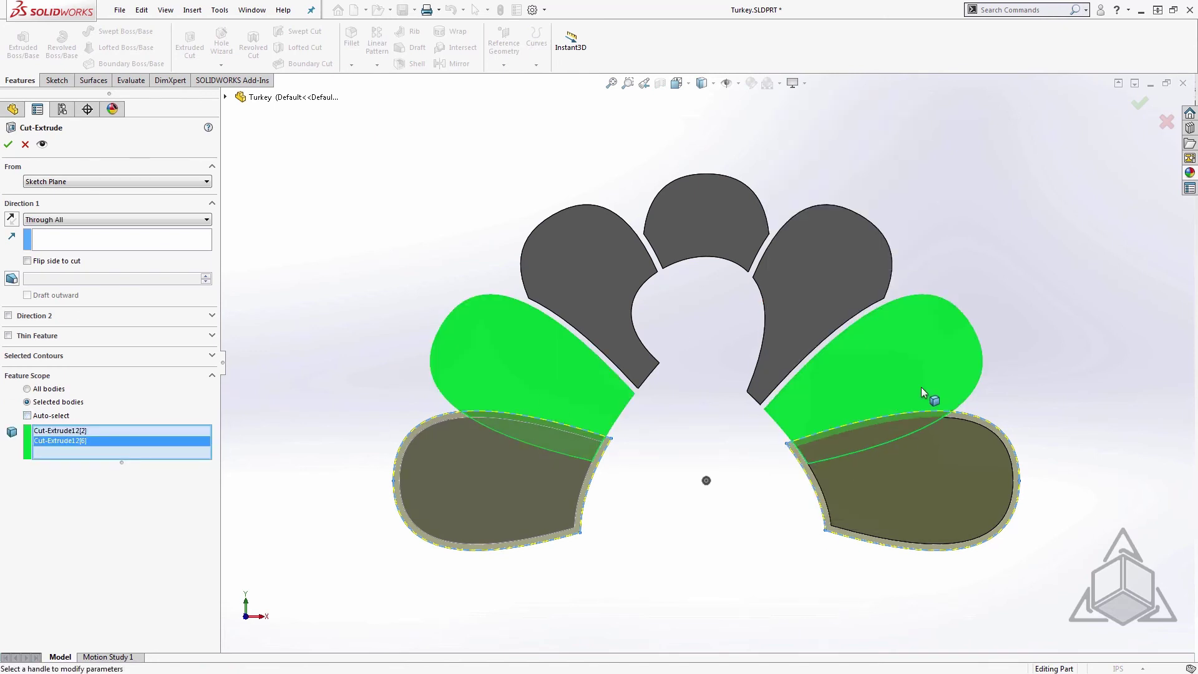
pyautogui.press('Return')
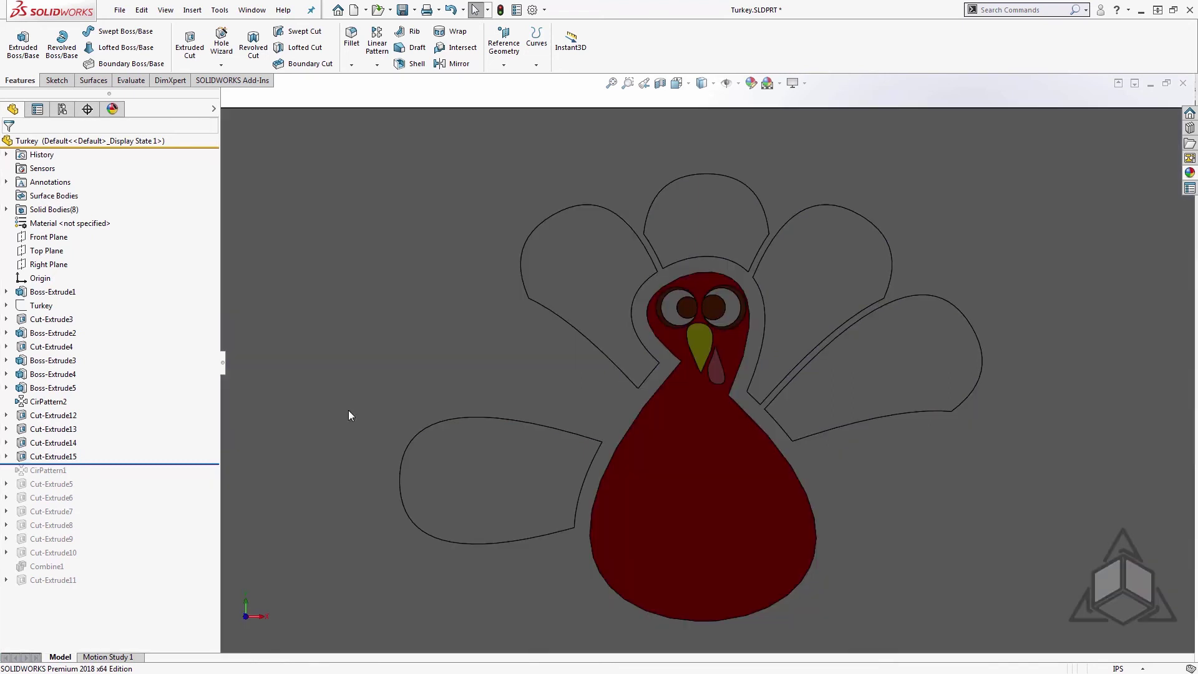
# Step: Review the part's eight solid bodies and start Combine from Insert > Features
pyautogui.click(6, 210)
pyautogui.click(6, 209)
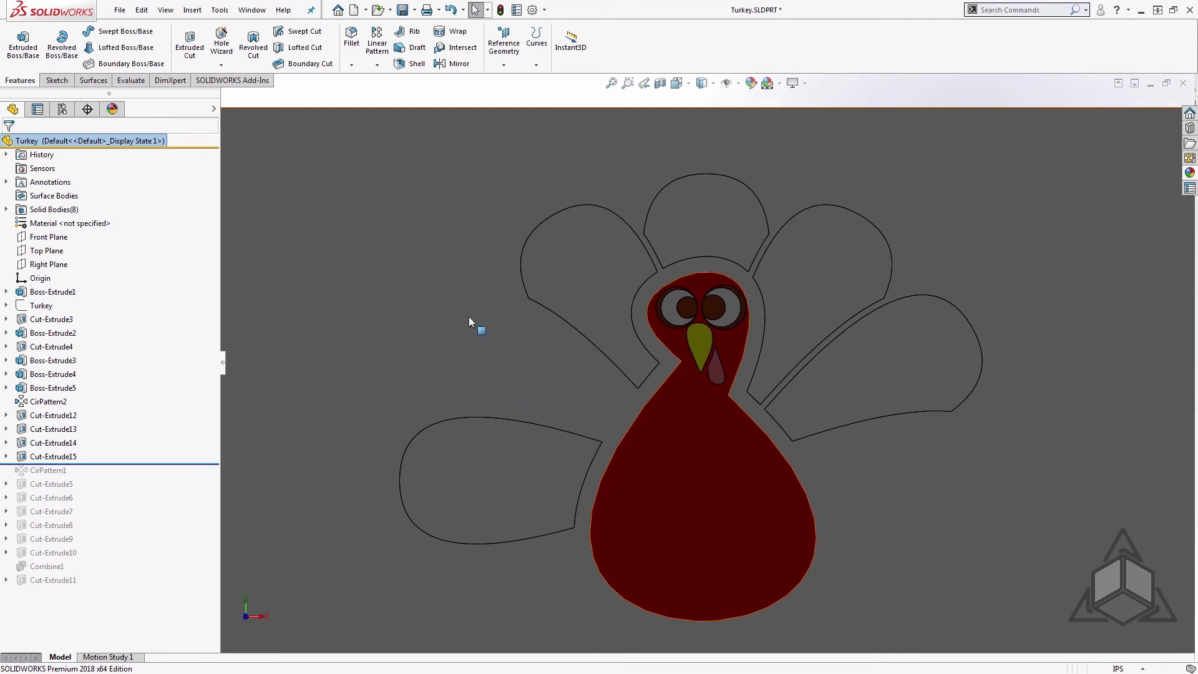
pyautogui.click(192, 9)
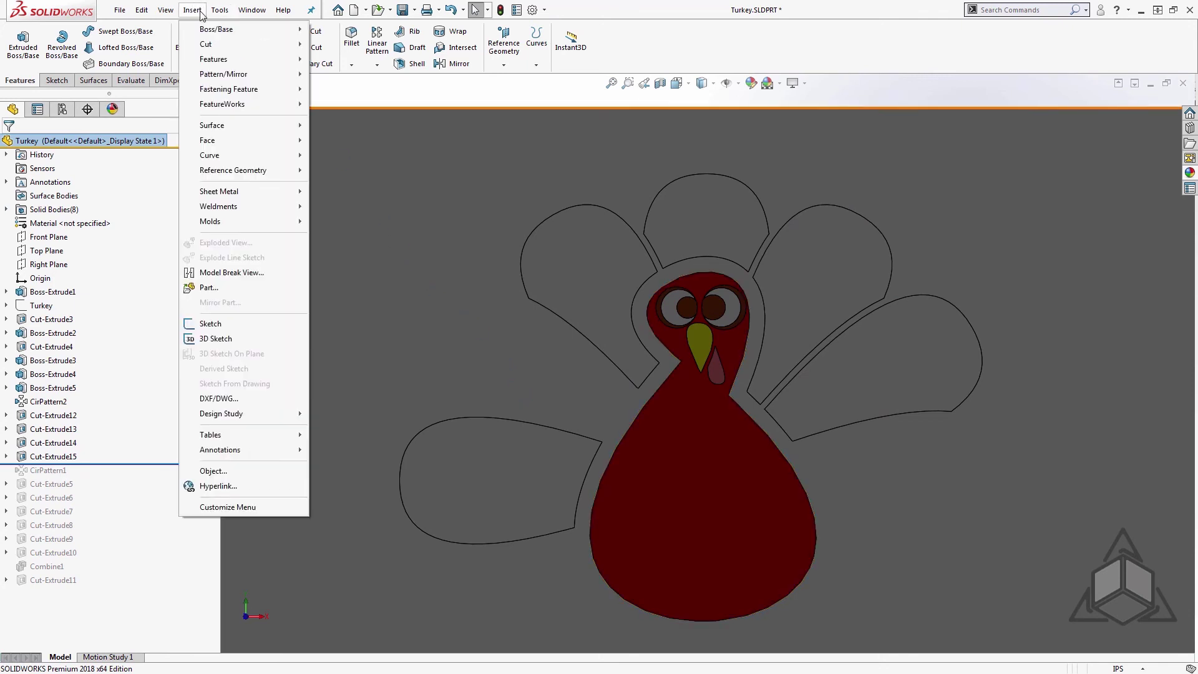
pyautogui.moveTo(244, 65)
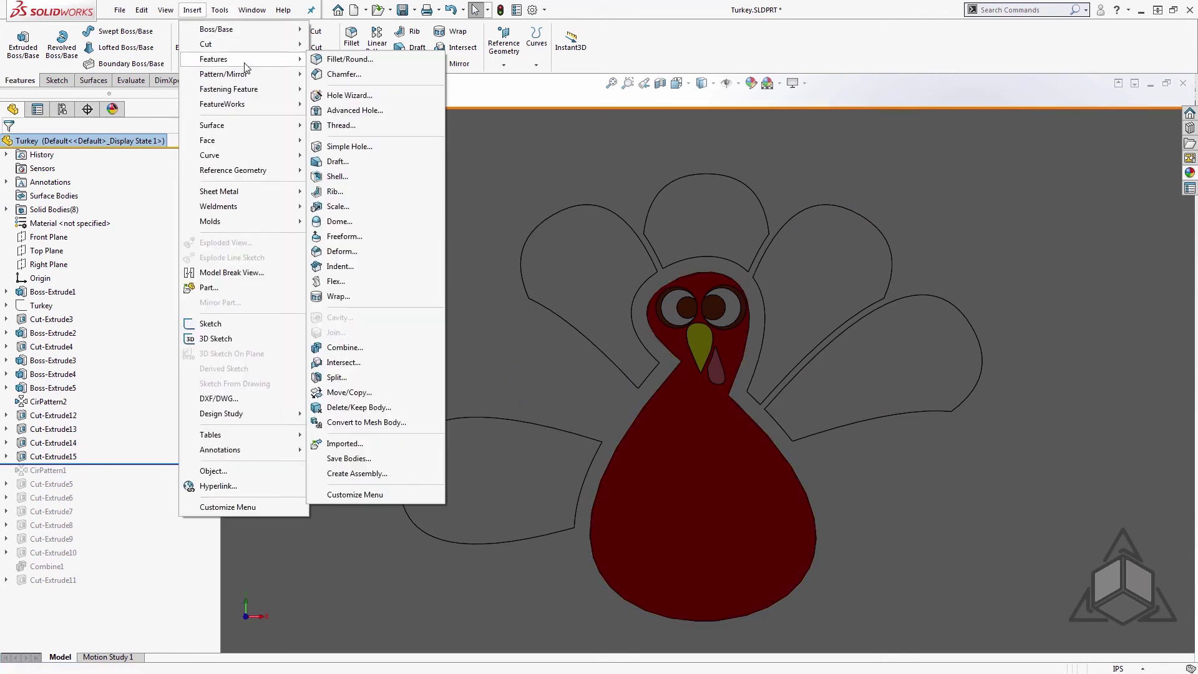
pyautogui.click(433, 354)
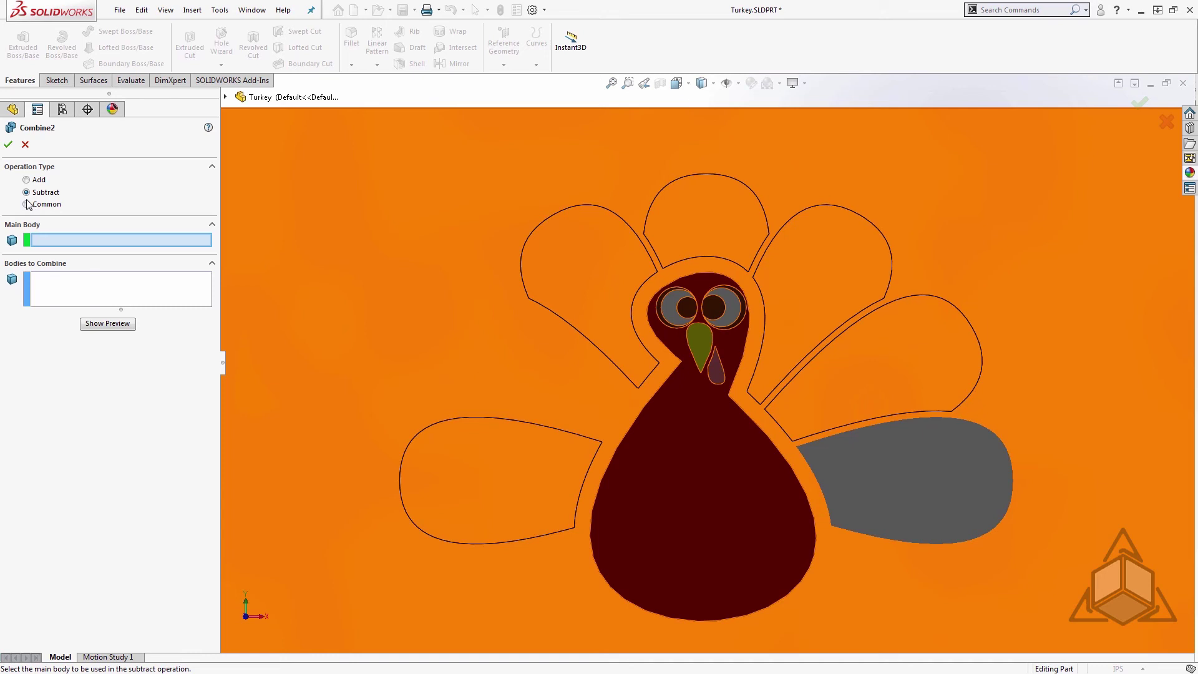
# Step: Subtract all feather bodies from the Boss-Extrude4 plate, then tilt the plaque to inspect it
pyautogui.click(295, 234)
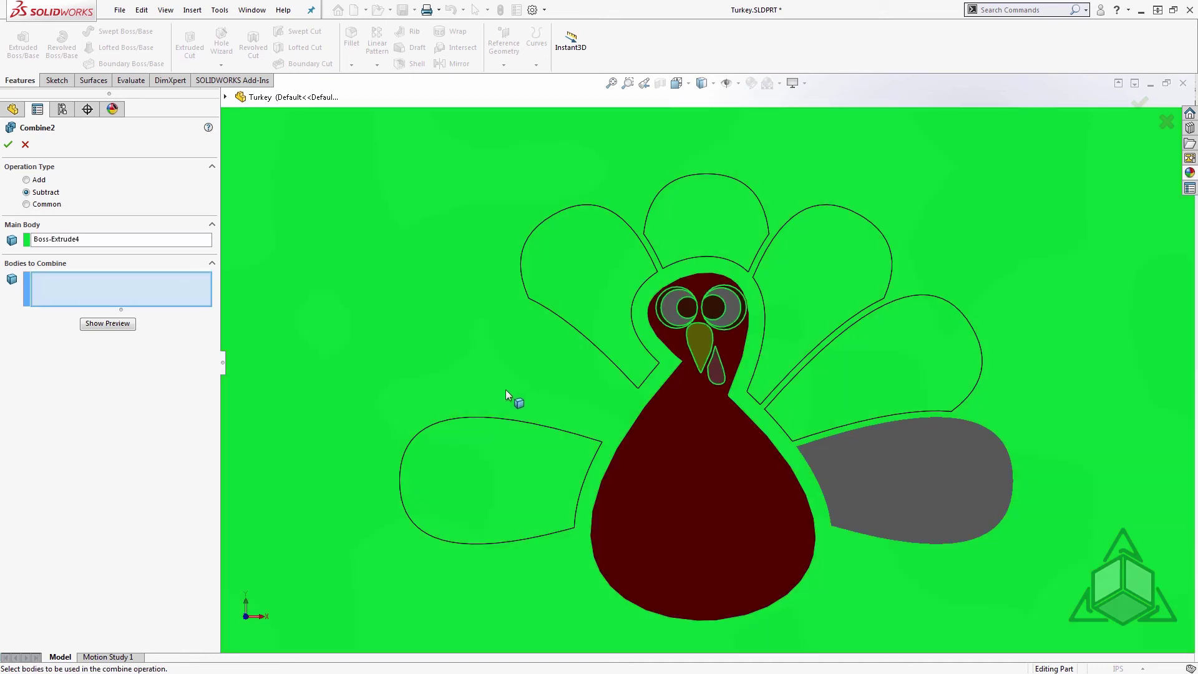
pyautogui.click(226, 98)
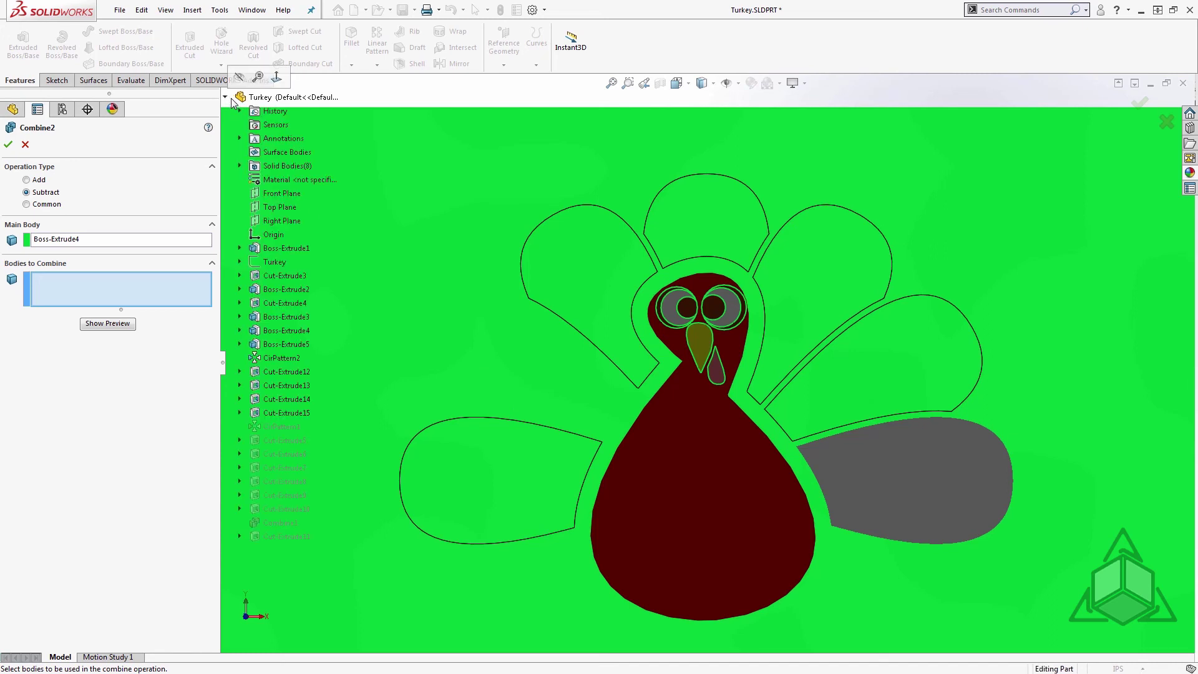
pyautogui.click(240, 165)
pyautogui.click(309, 194)
pyautogui.keyDown('shift'); pyautogui.click(309, 276); pyautogui.keyUp('shift')
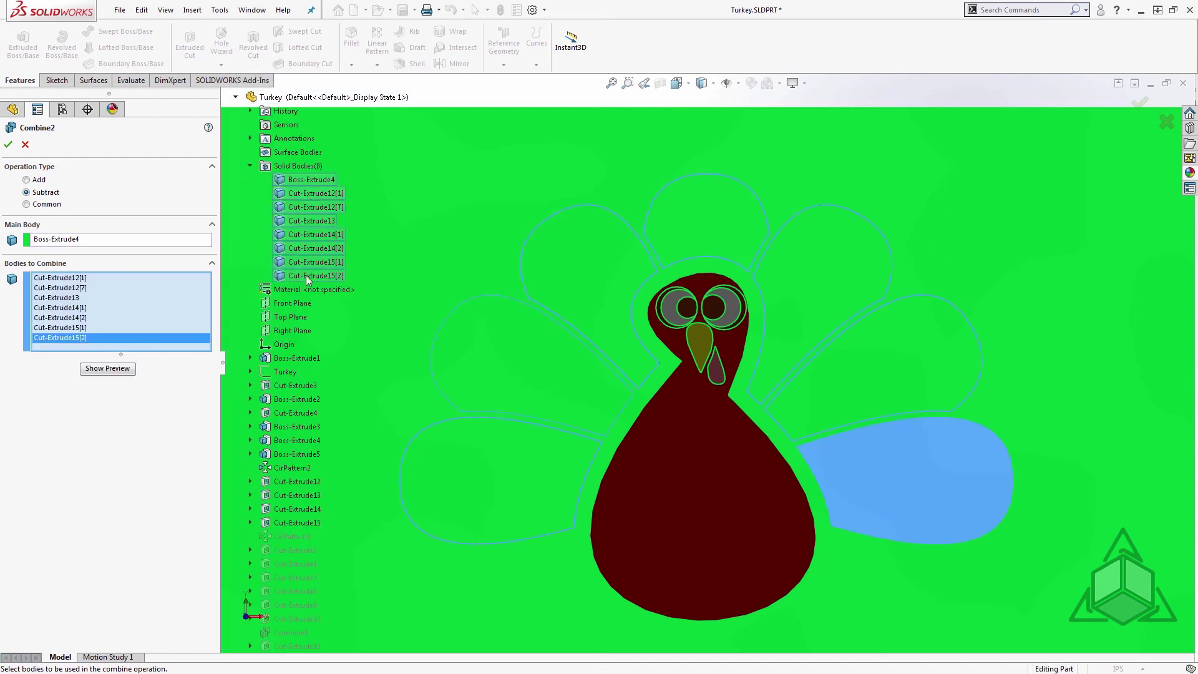
pyautogui.click(8, 145)
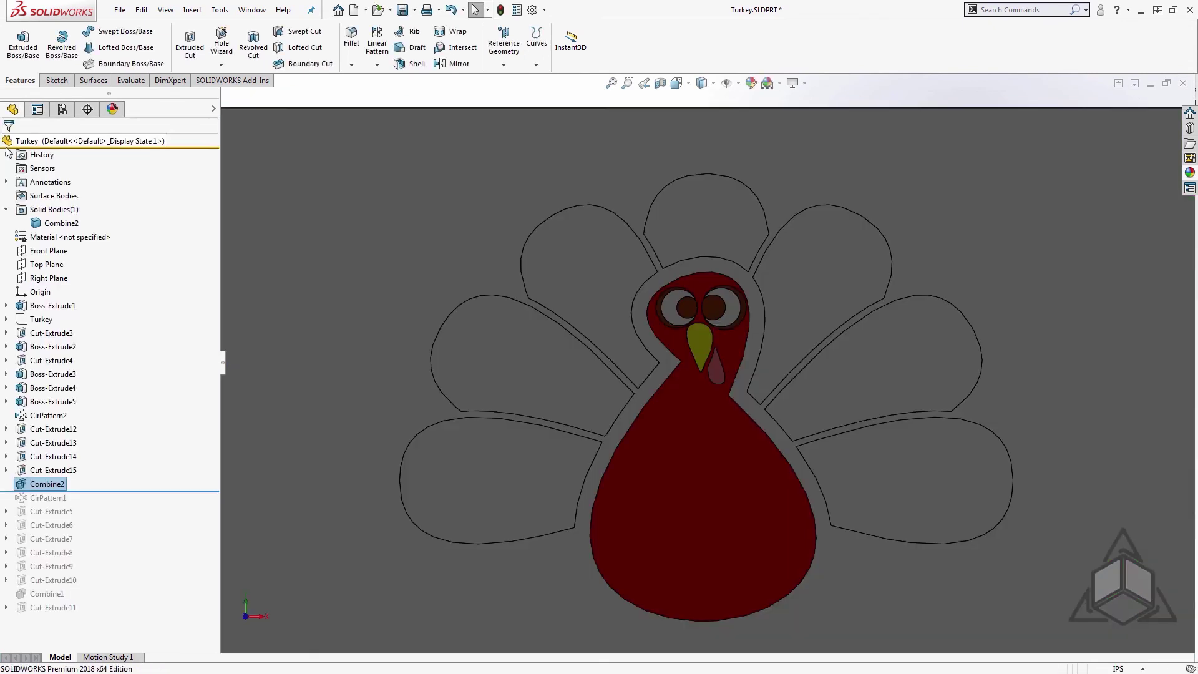
pyautogui.click(511, 502)
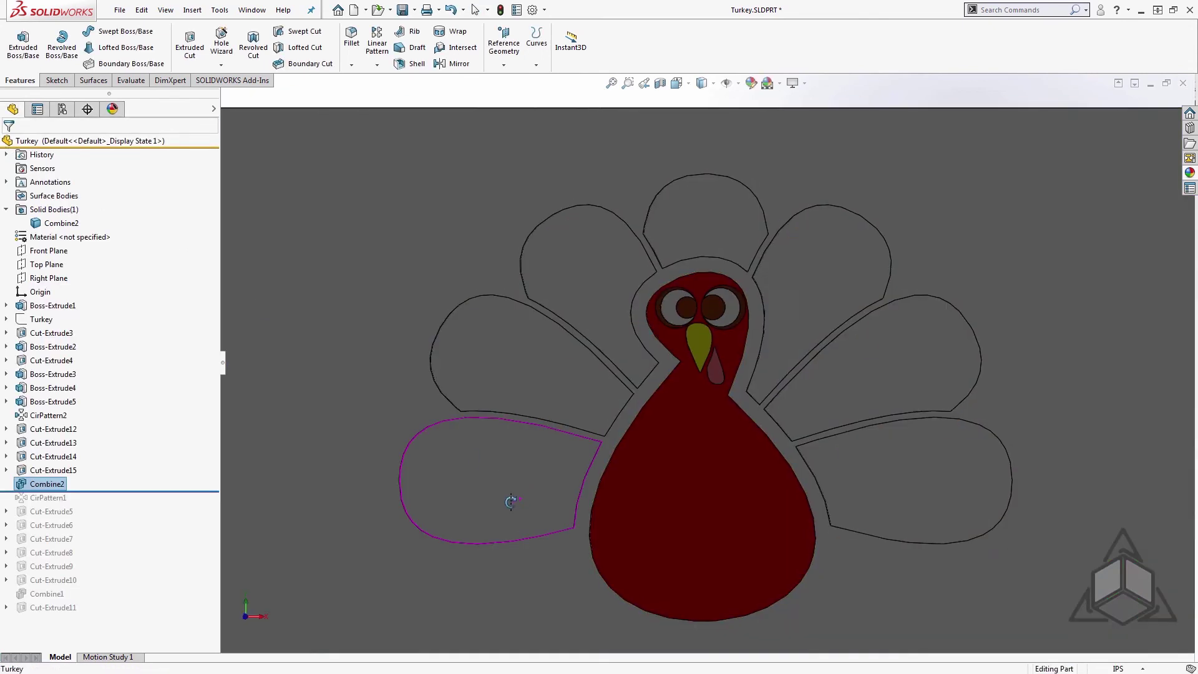
pyautogui.moveTo(511, 502); pyautogui.dragTo(481, 525, button='middle')
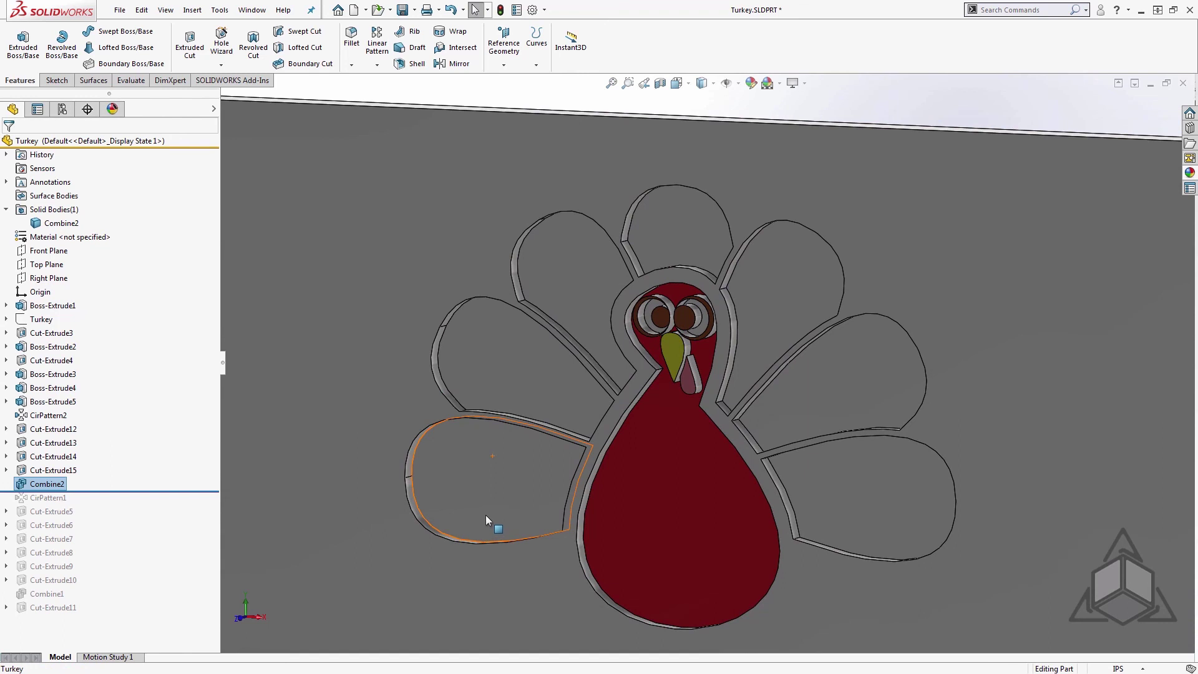